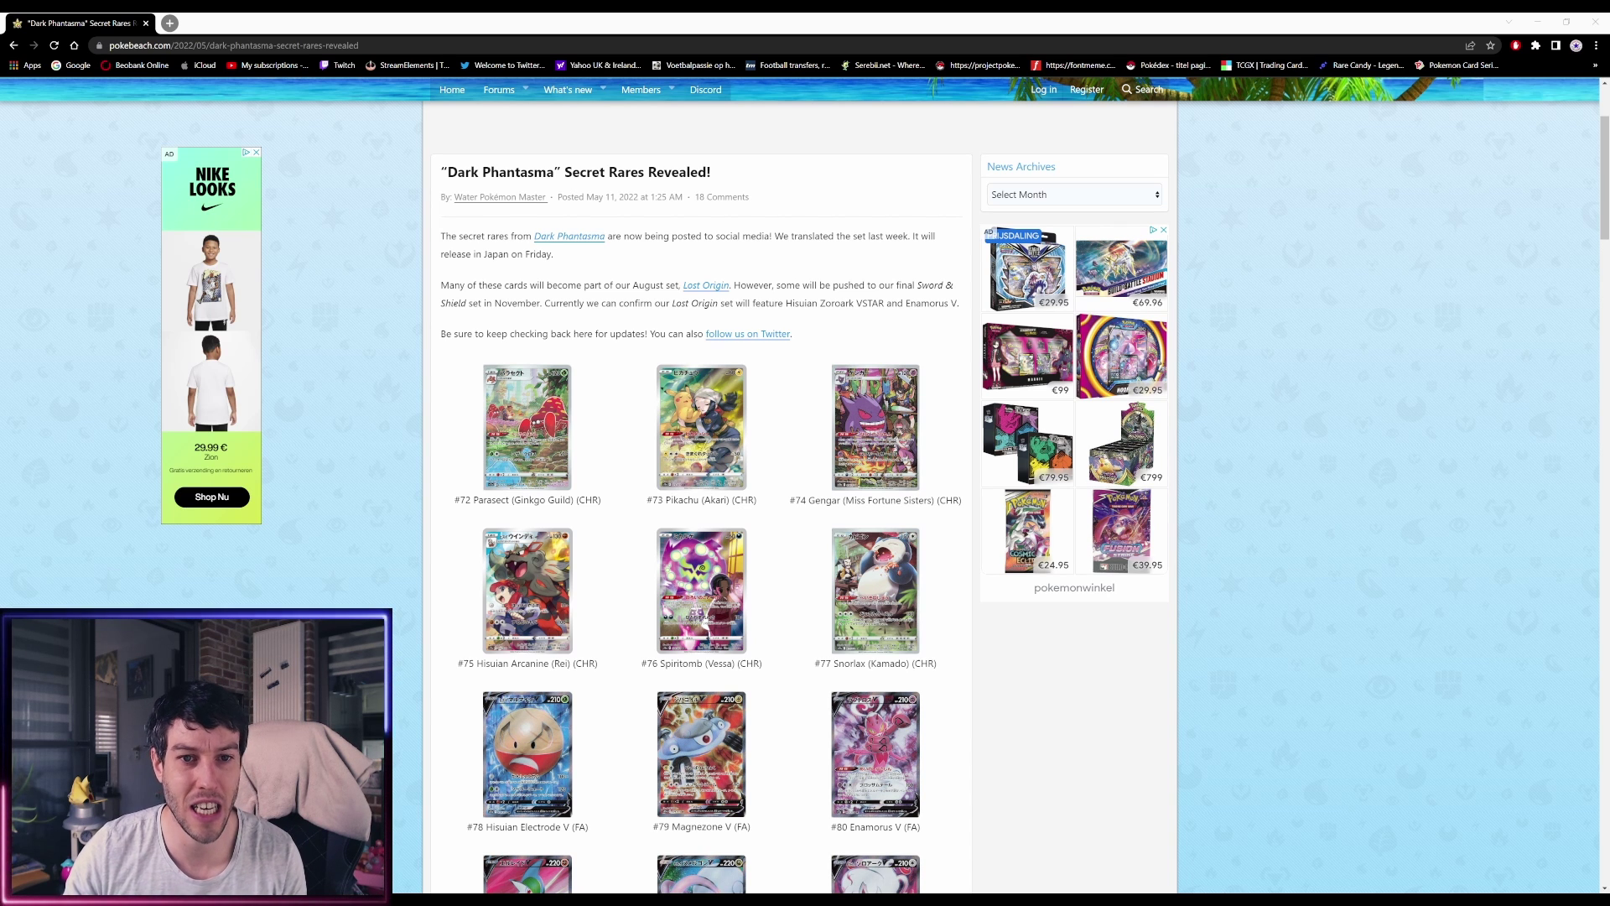
# Highlight the intro text on the Japanese release, the August set and the Lost Origin cards
pyautogui.moveTo(663, 235)
pyautogui.mouseDown()
pyautogui.moveTo(934, 235)
pyautogui.moveTo(554, 255)
pyautogui.mouseUp()
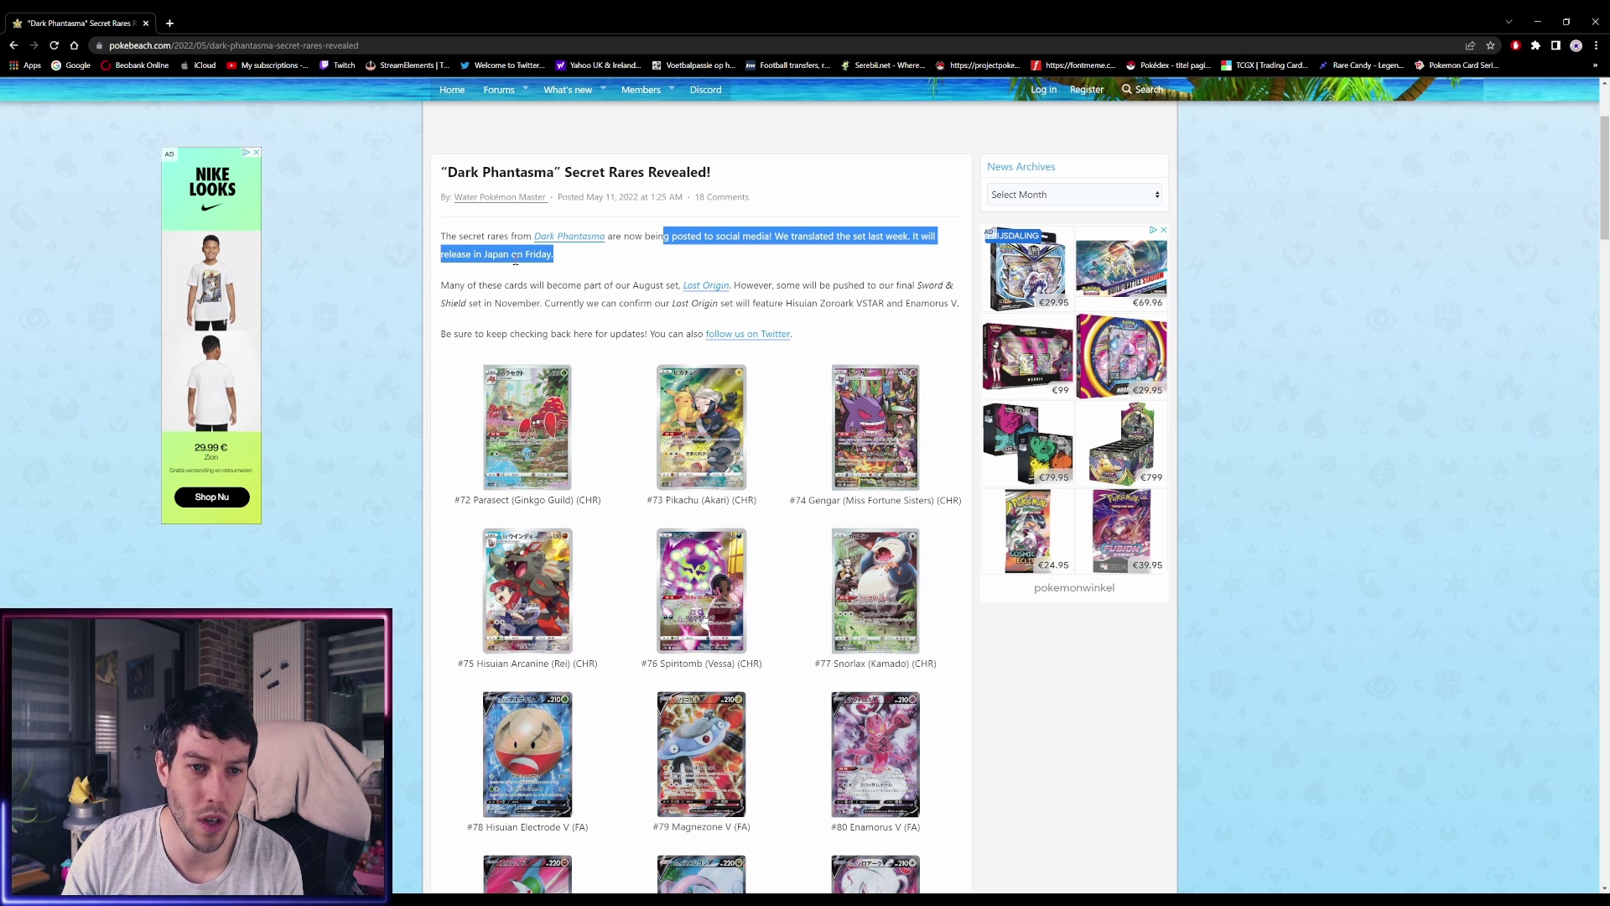
pyautogui.moveTo(441, 285); pyautogui.dragTo(790, 286)
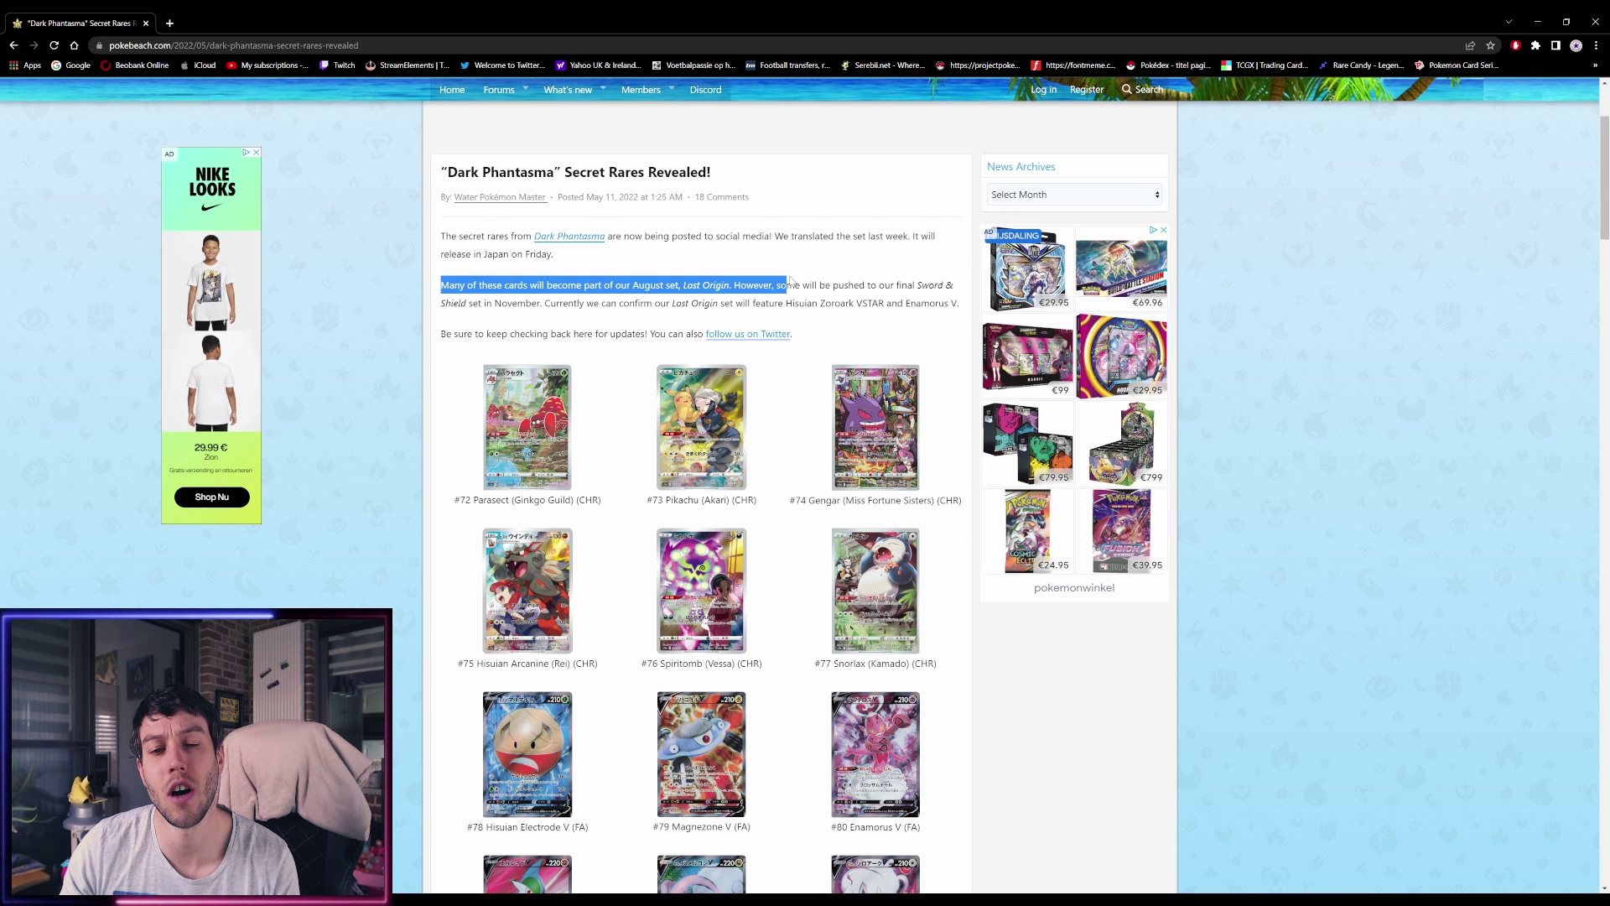
pyautogui.moveTo(555, 303); pyautogui.dragTo(890, 303)
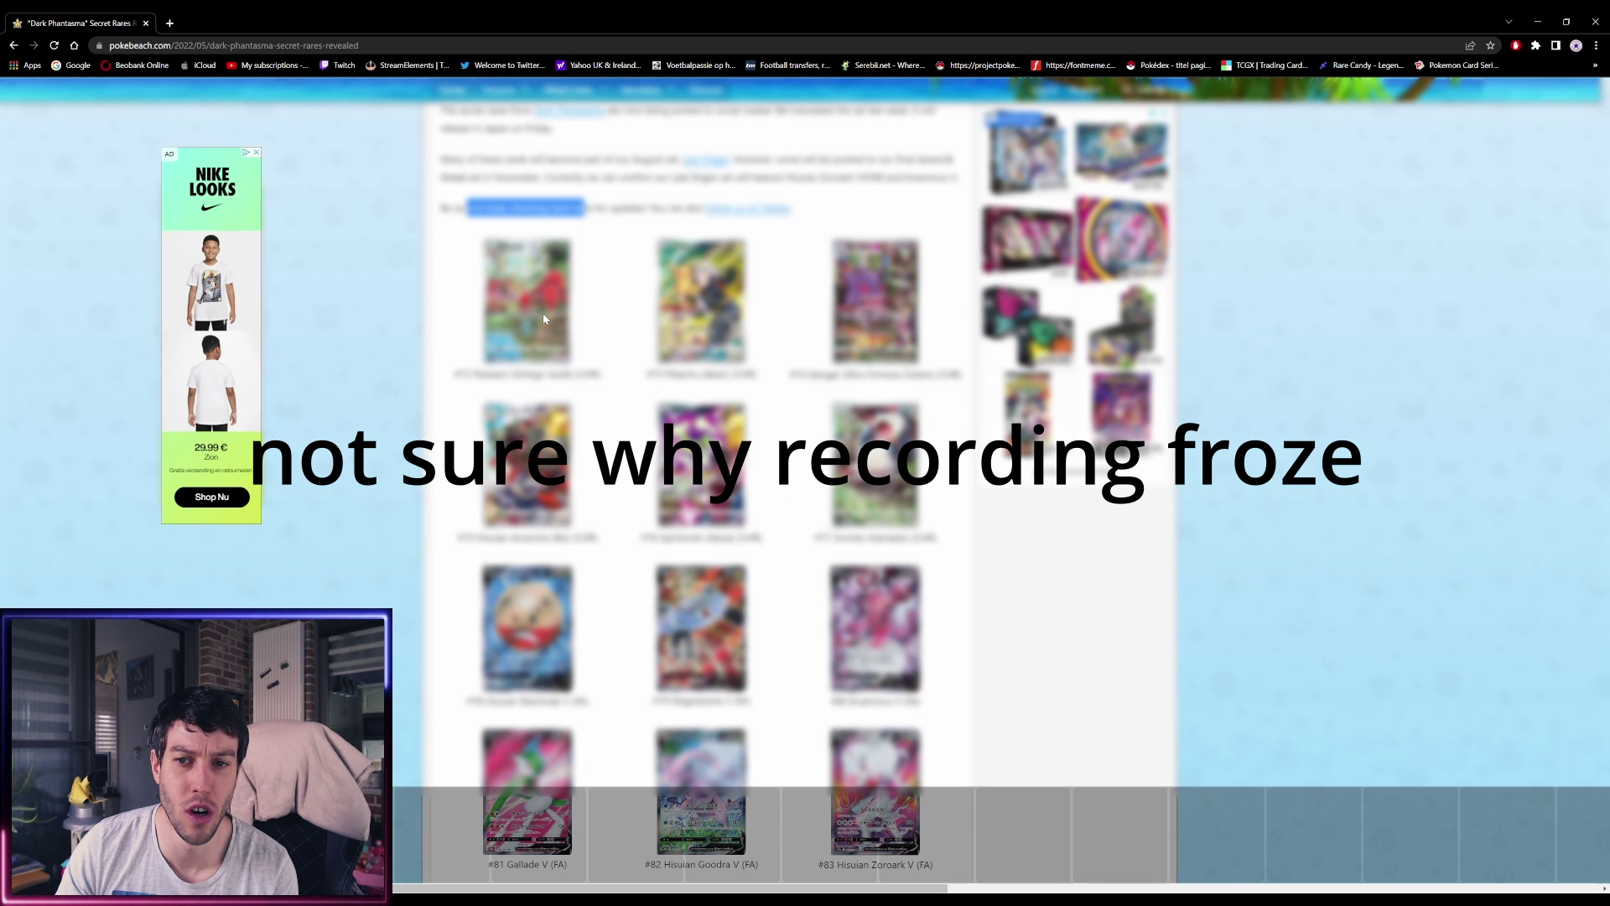
# Enlarge Parasect, then page through Pikachu, Gengar, Hisuian Arcanine and Snorlax to Hisuian Electrode V
pyautogui.click(541, 313)
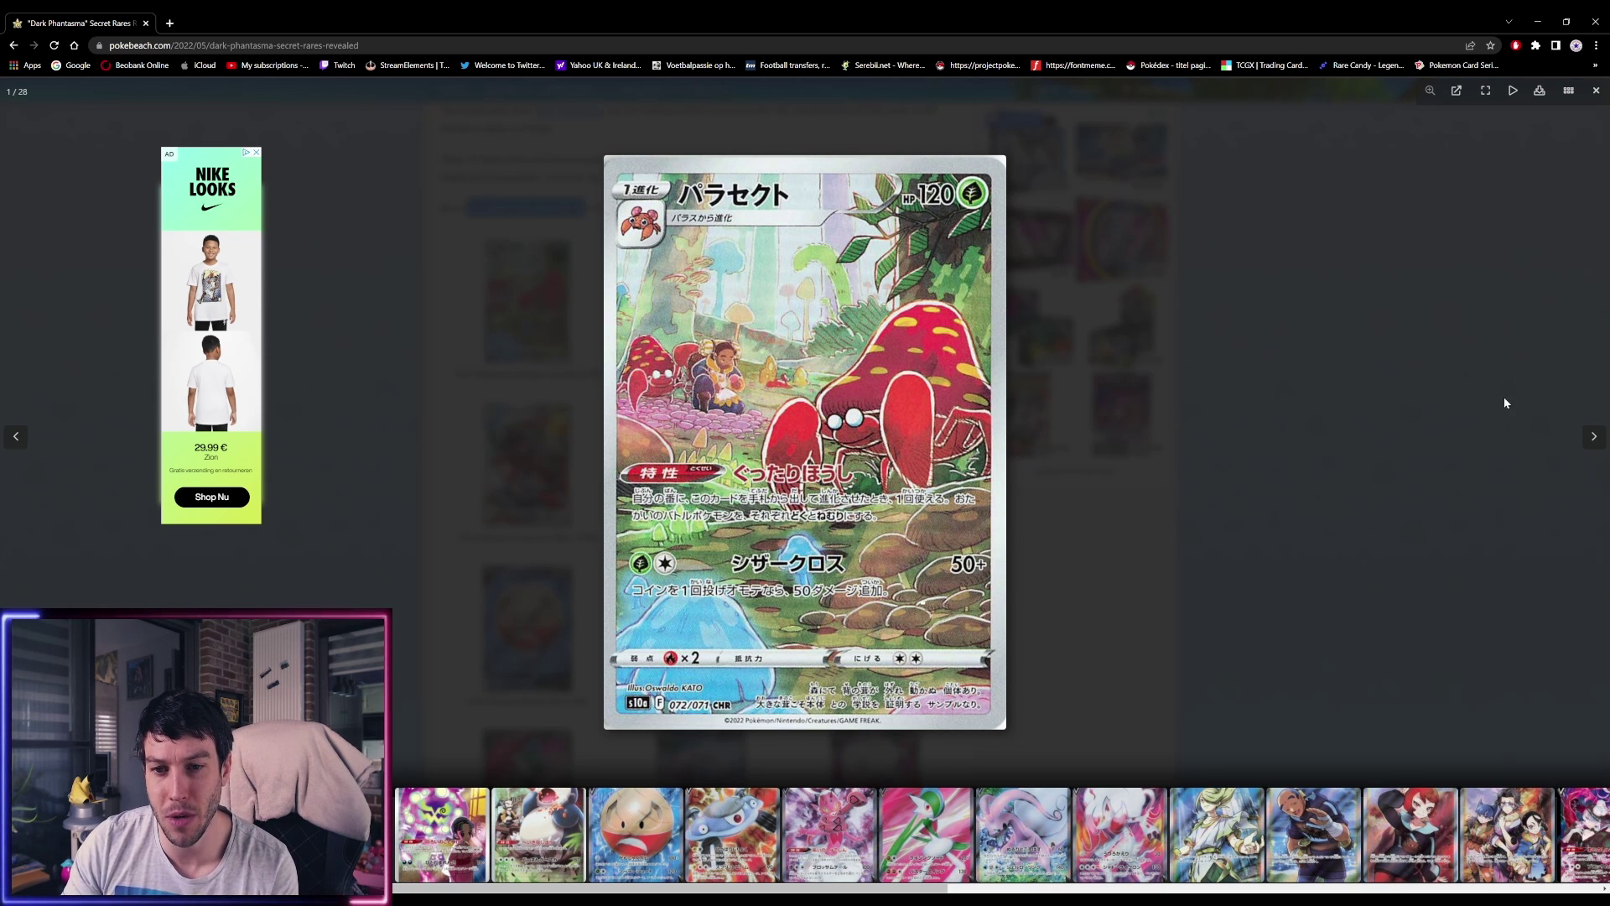
pyautogui.moveTo(1594, 437)
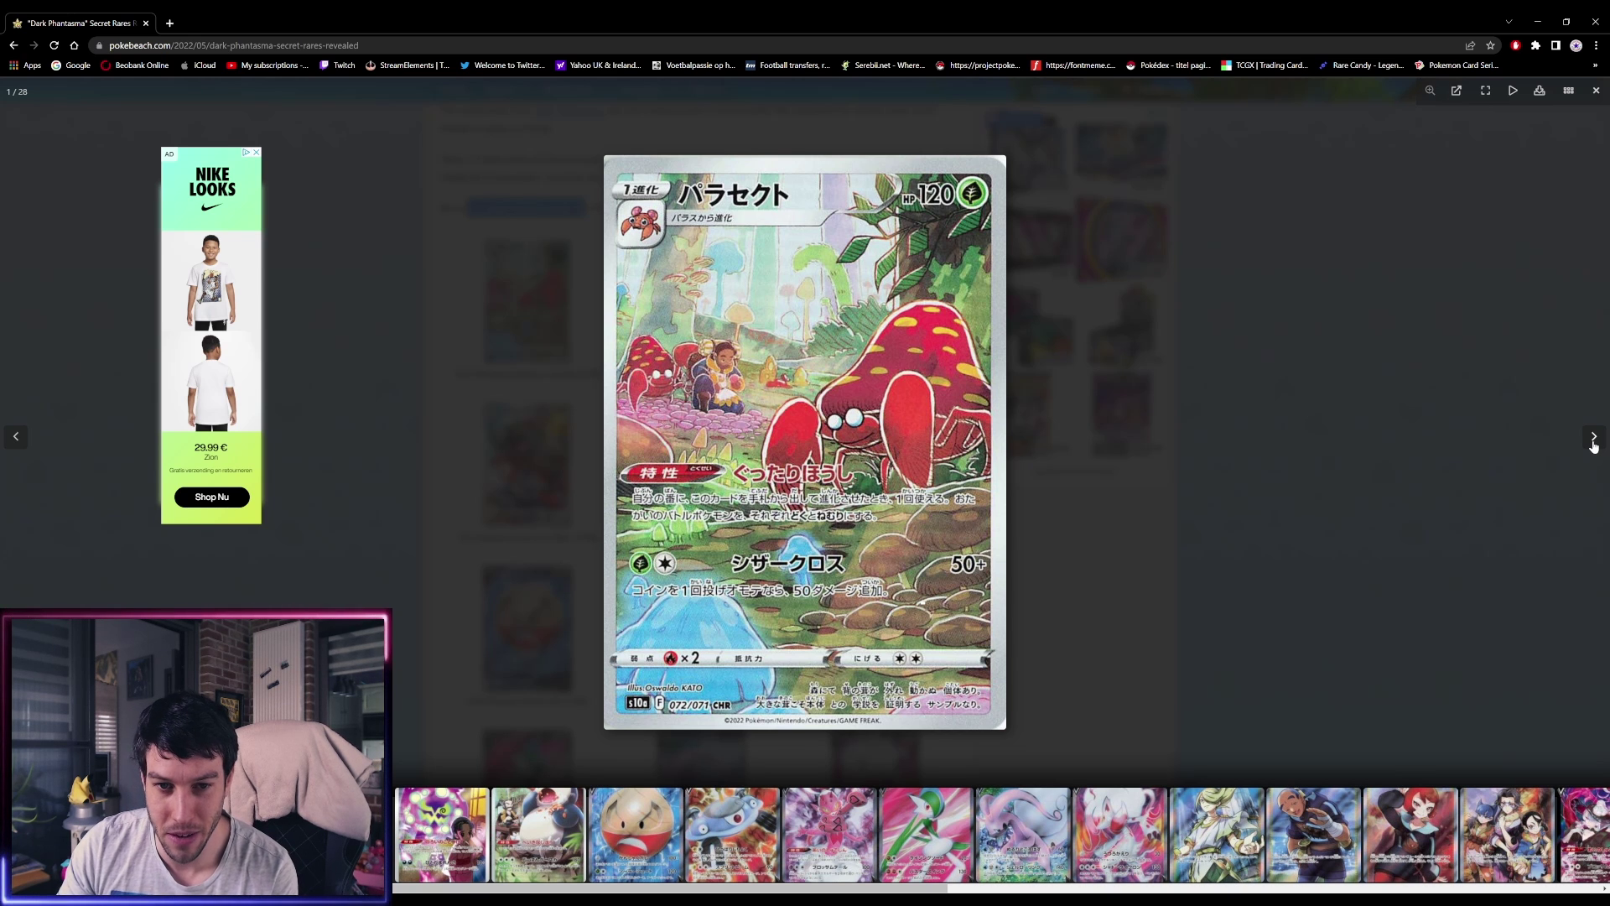
pyautogui.click(1595, 439)
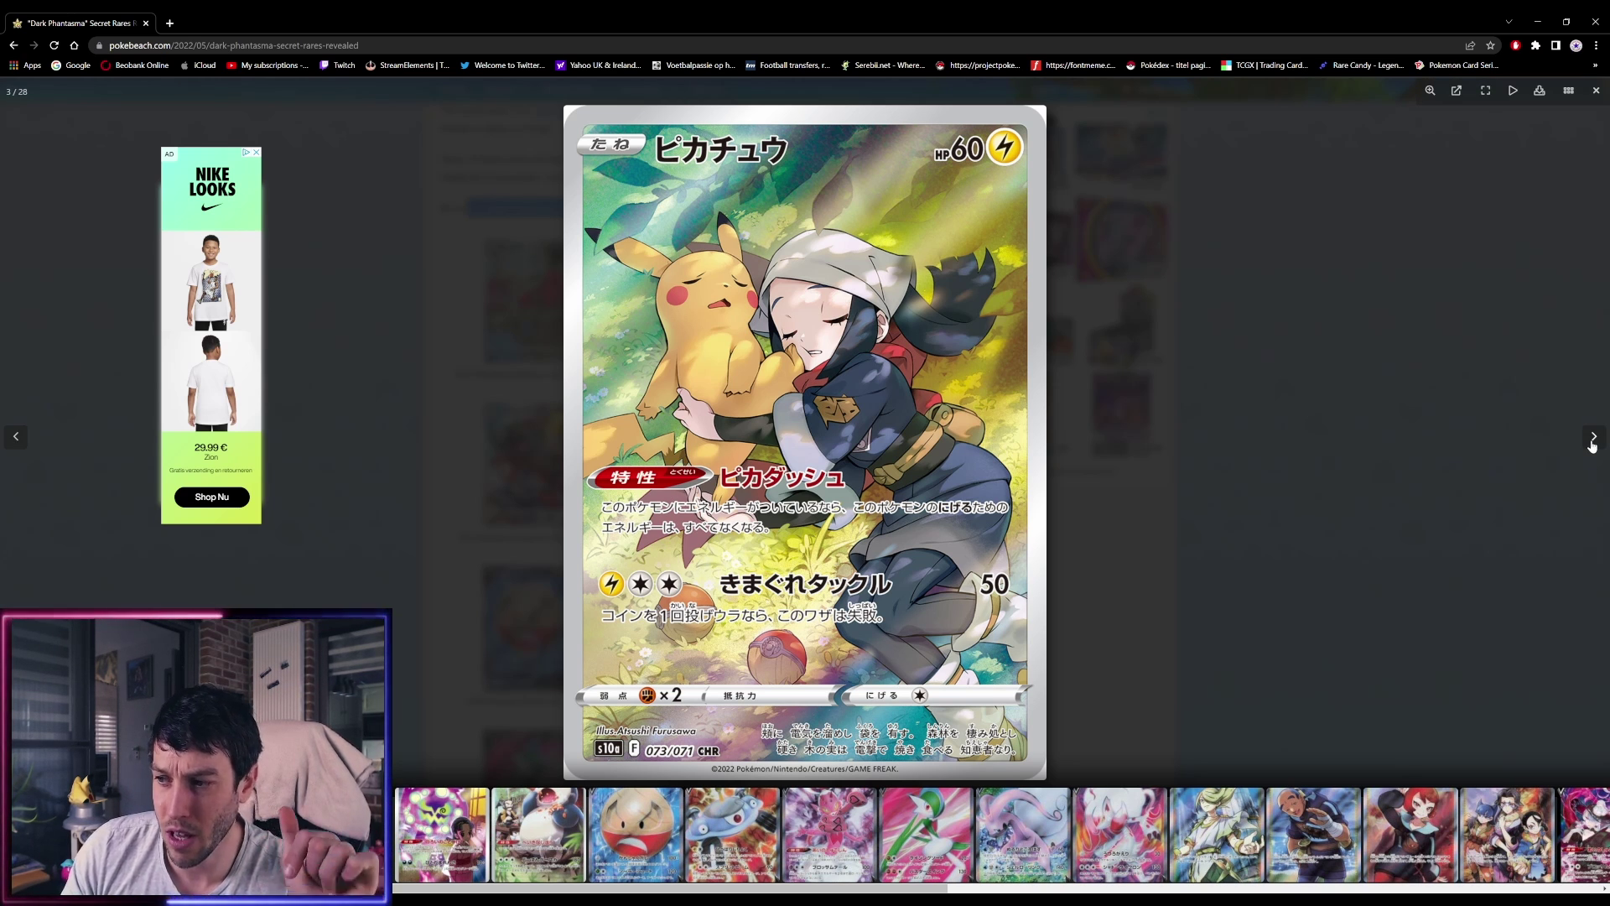
pyautogui.click(1593, 441)
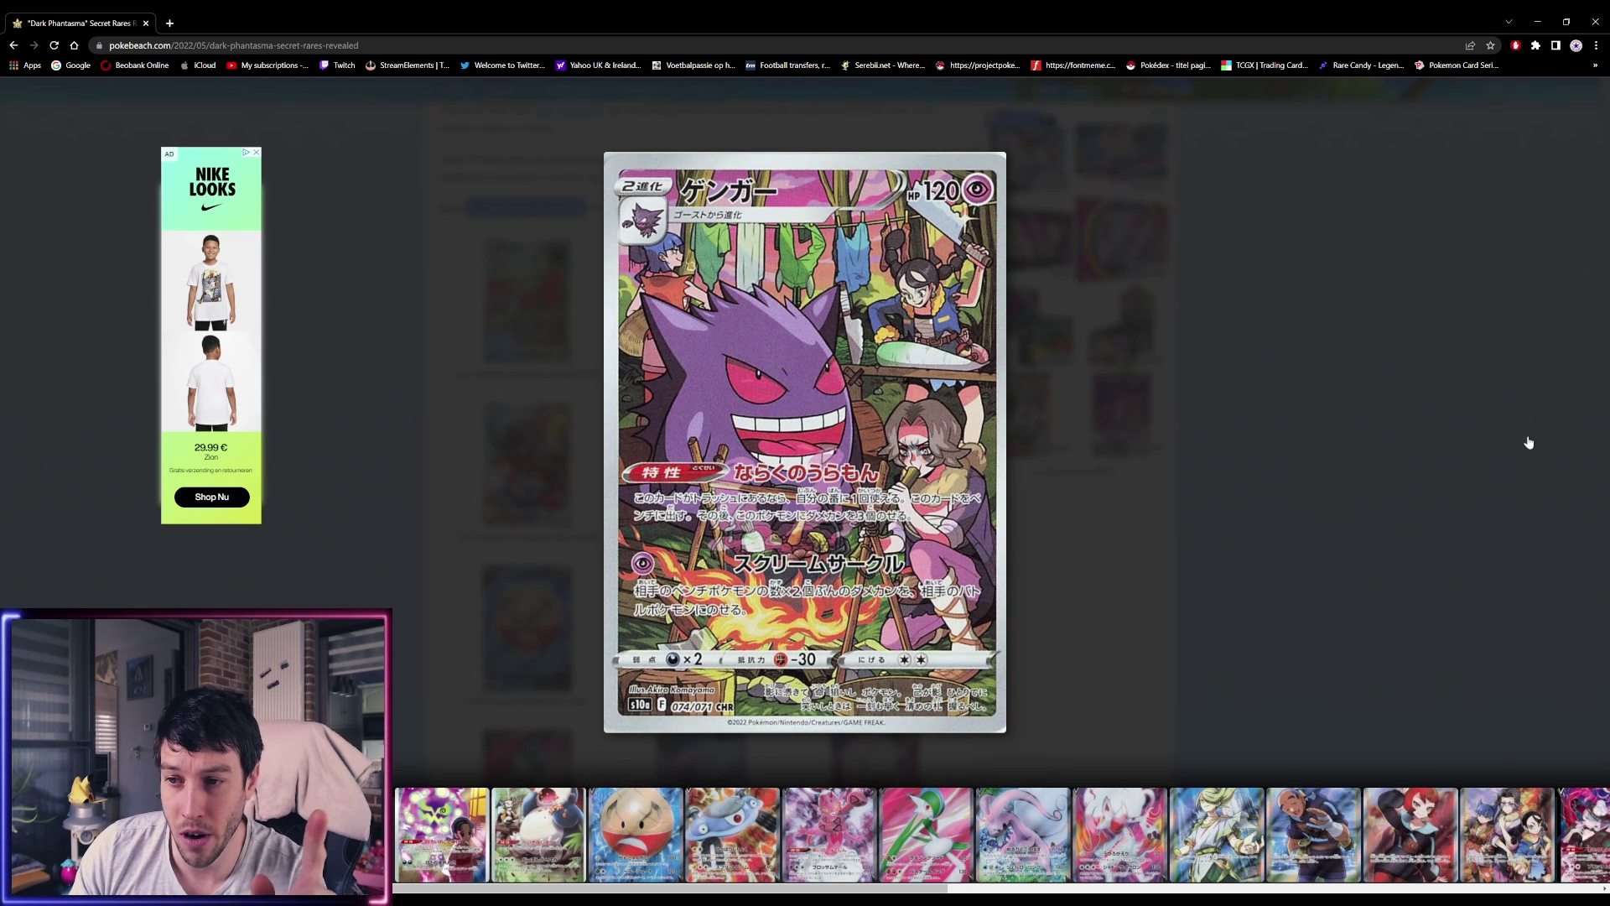
pyautogui.click(1592, 441)
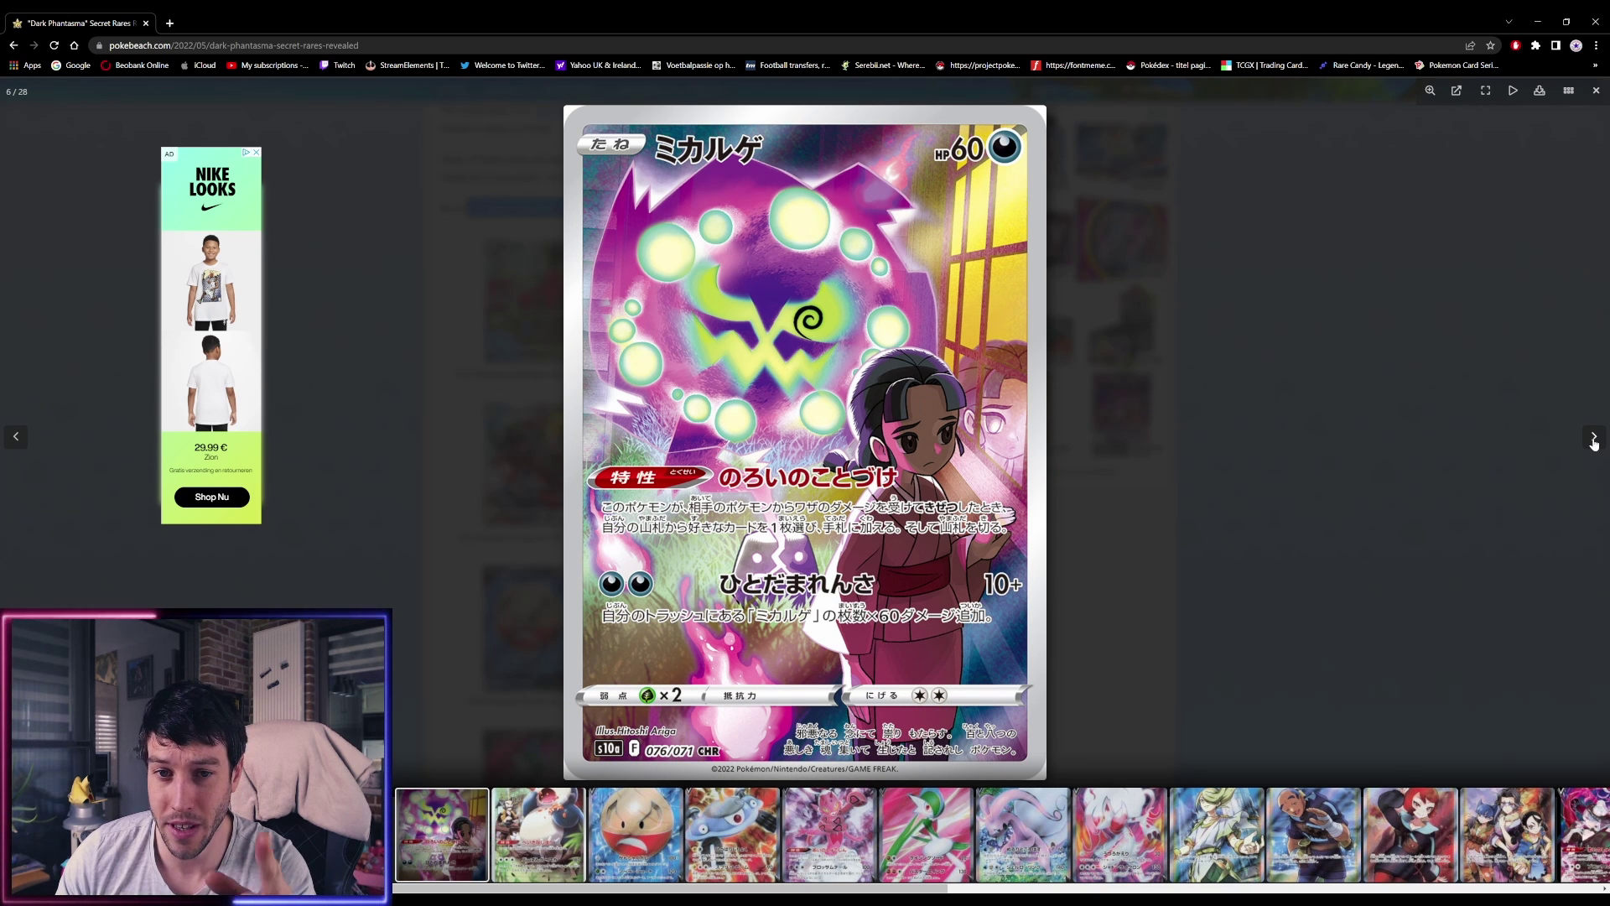
pyautogui.click(1592, 440)
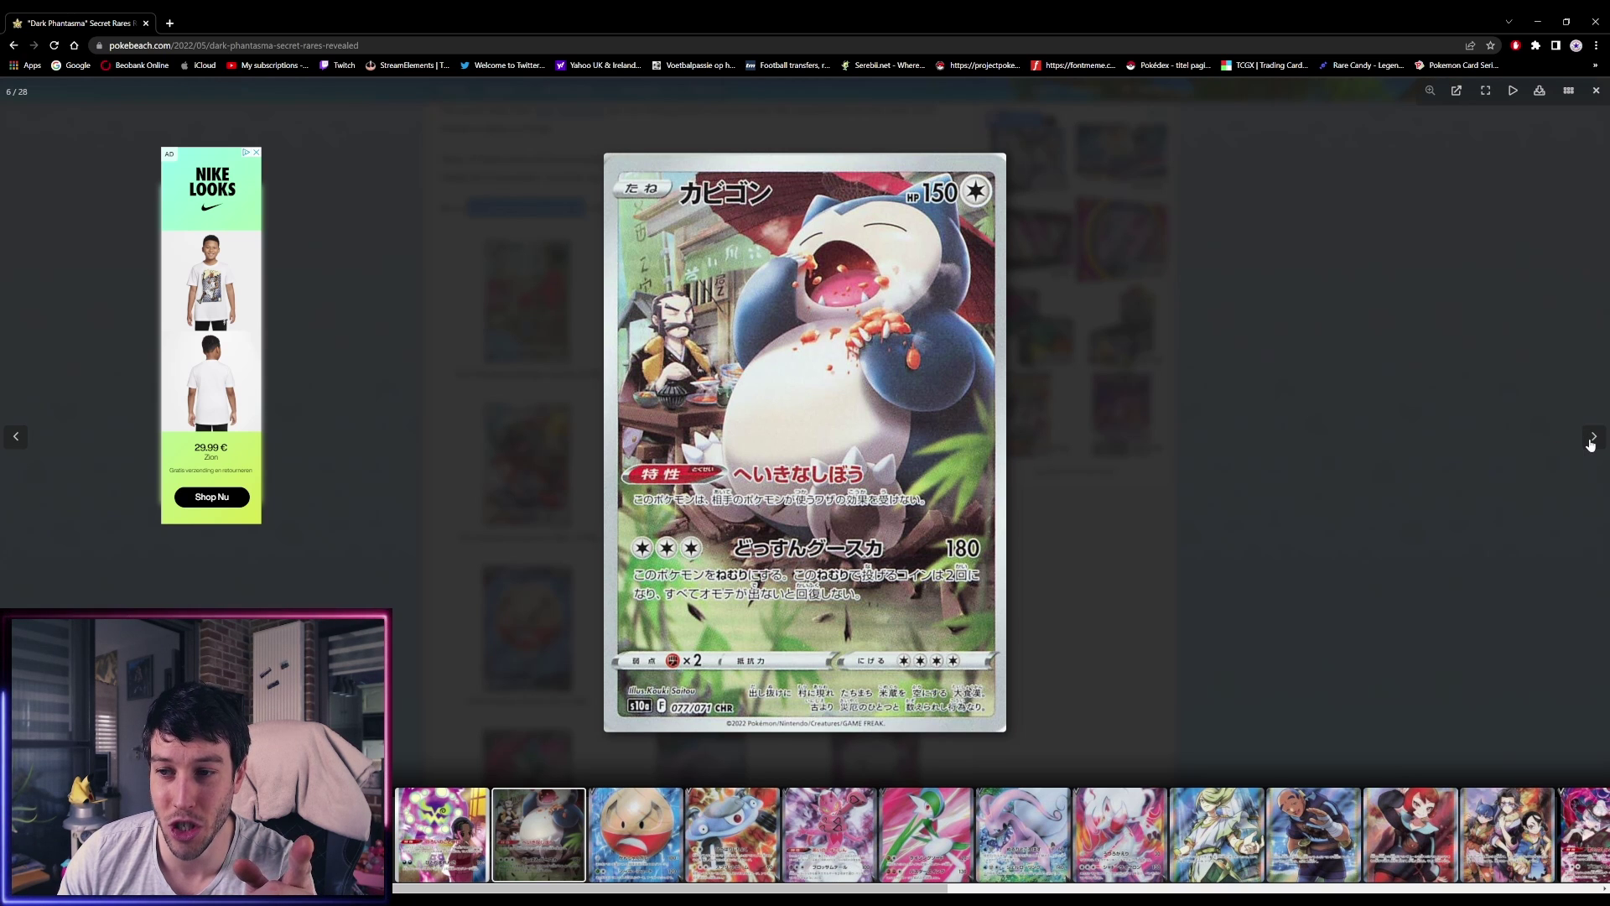
pyautogui.click(1593, 441)
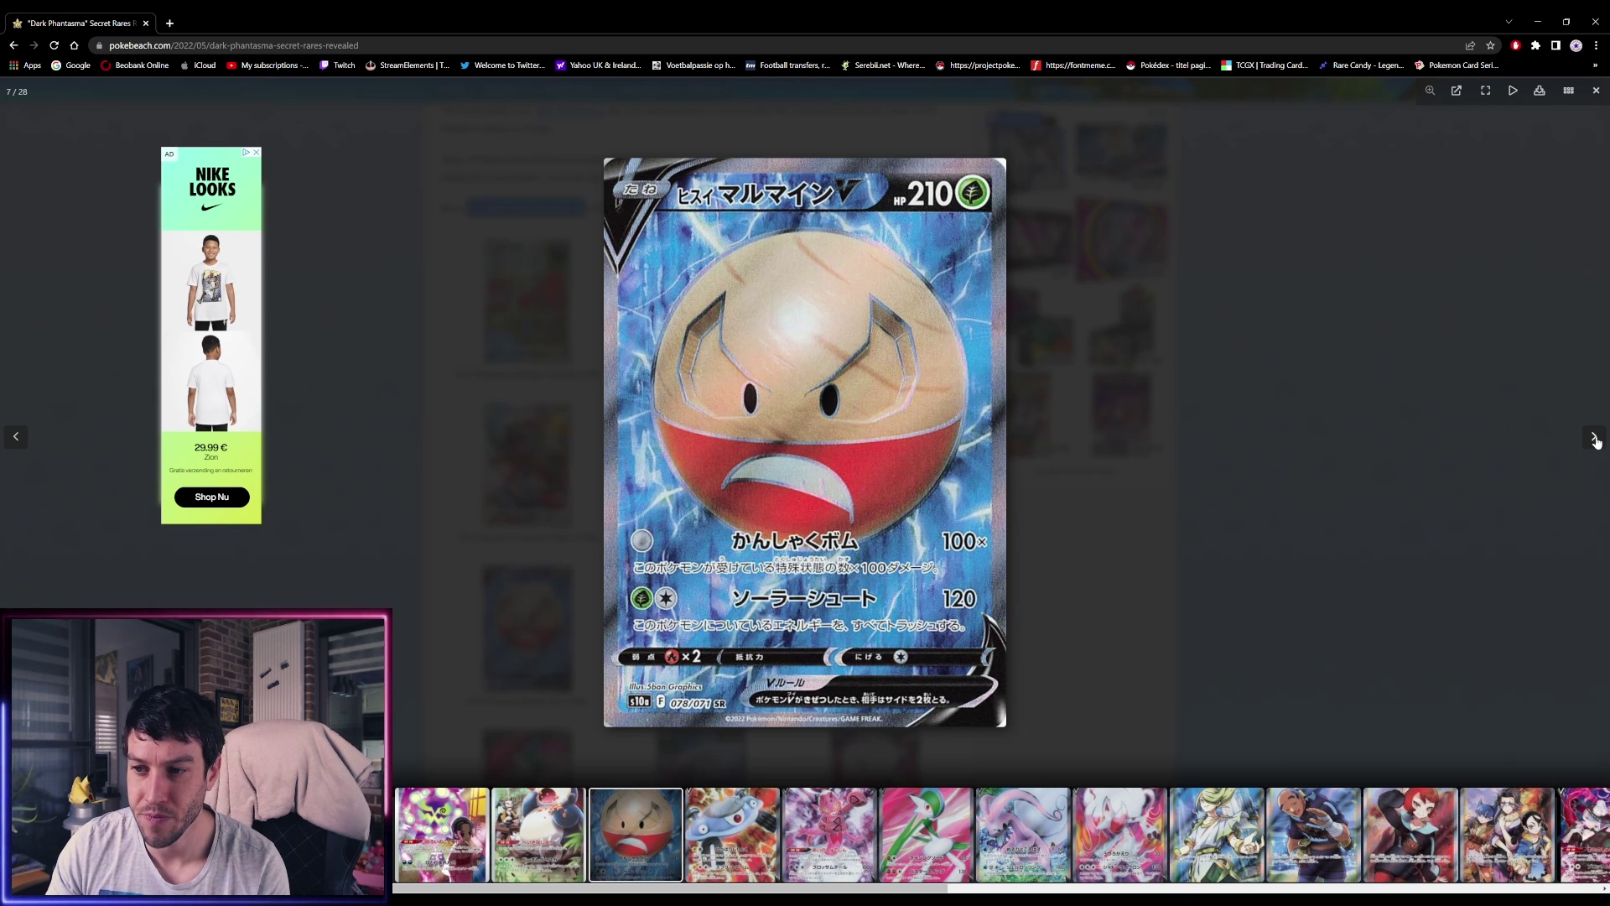
# Page from Magnezone V through Enamorus, Gallade, Goodra, Zoroark and Volo to Iscan, then close the gallery
pyautogui.click(1593, 438)
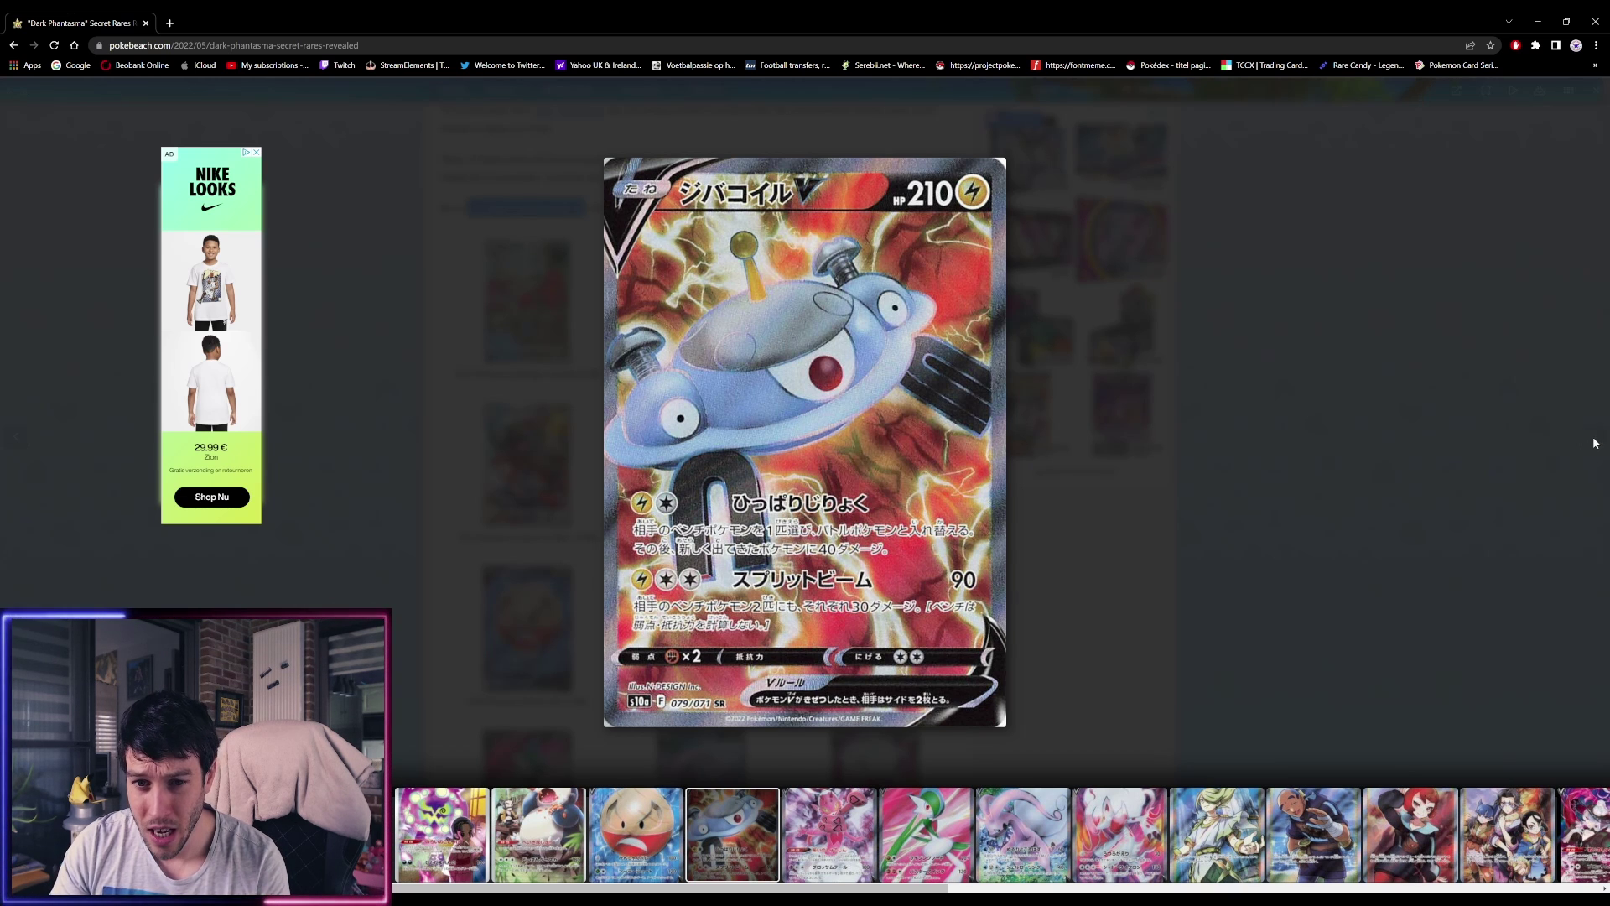
pyautogui.click(1594, 439)
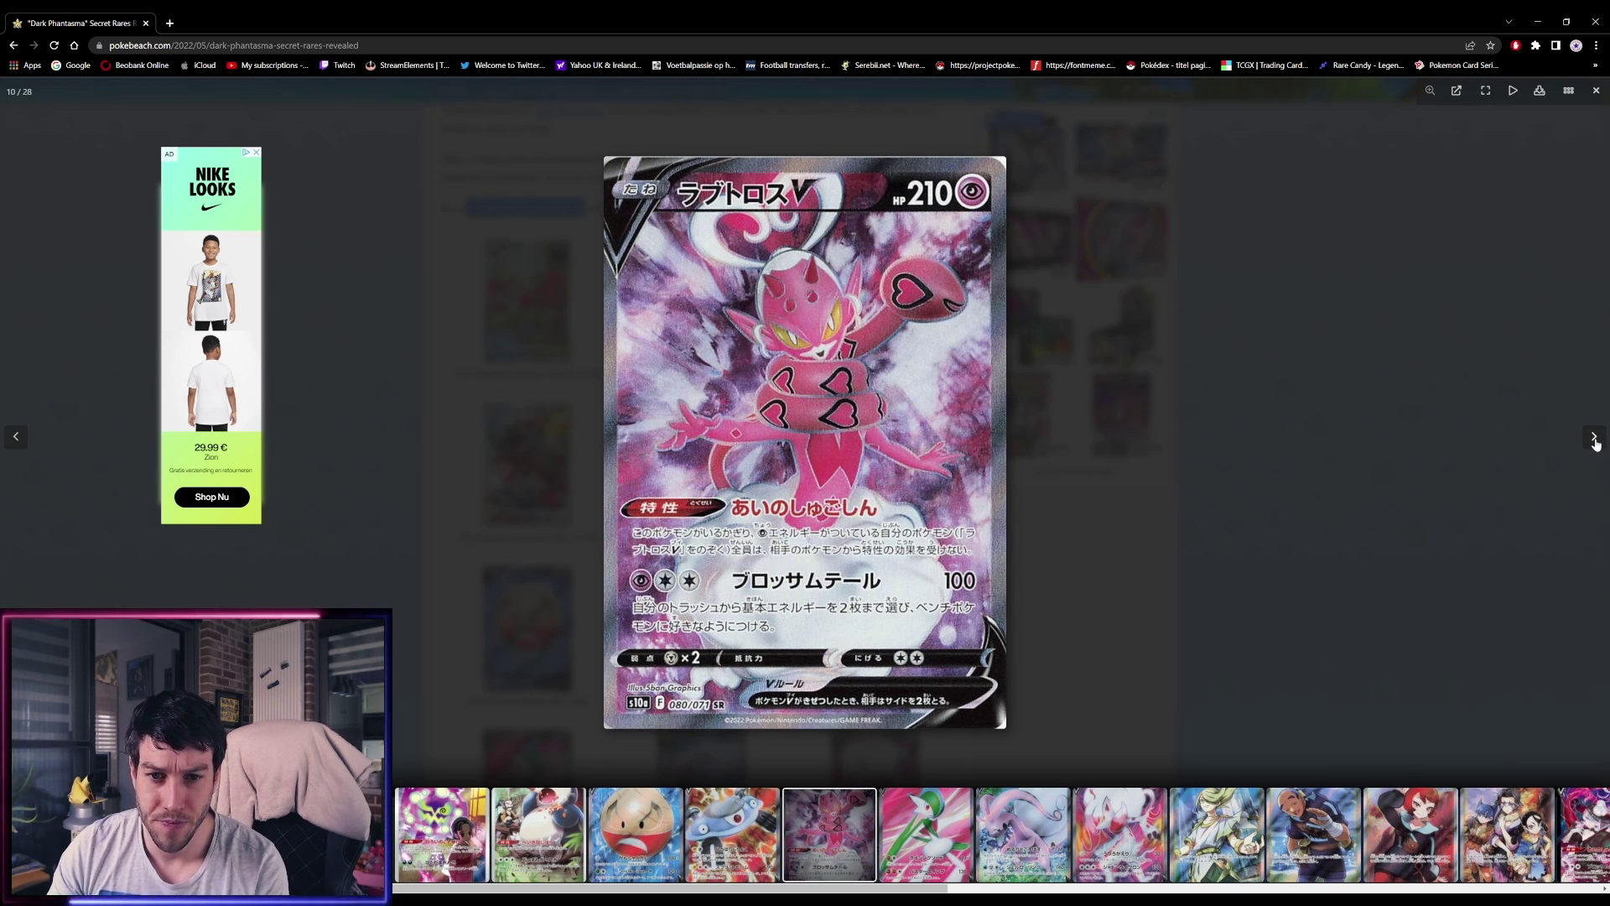
pyautogui.click(1594, 438)
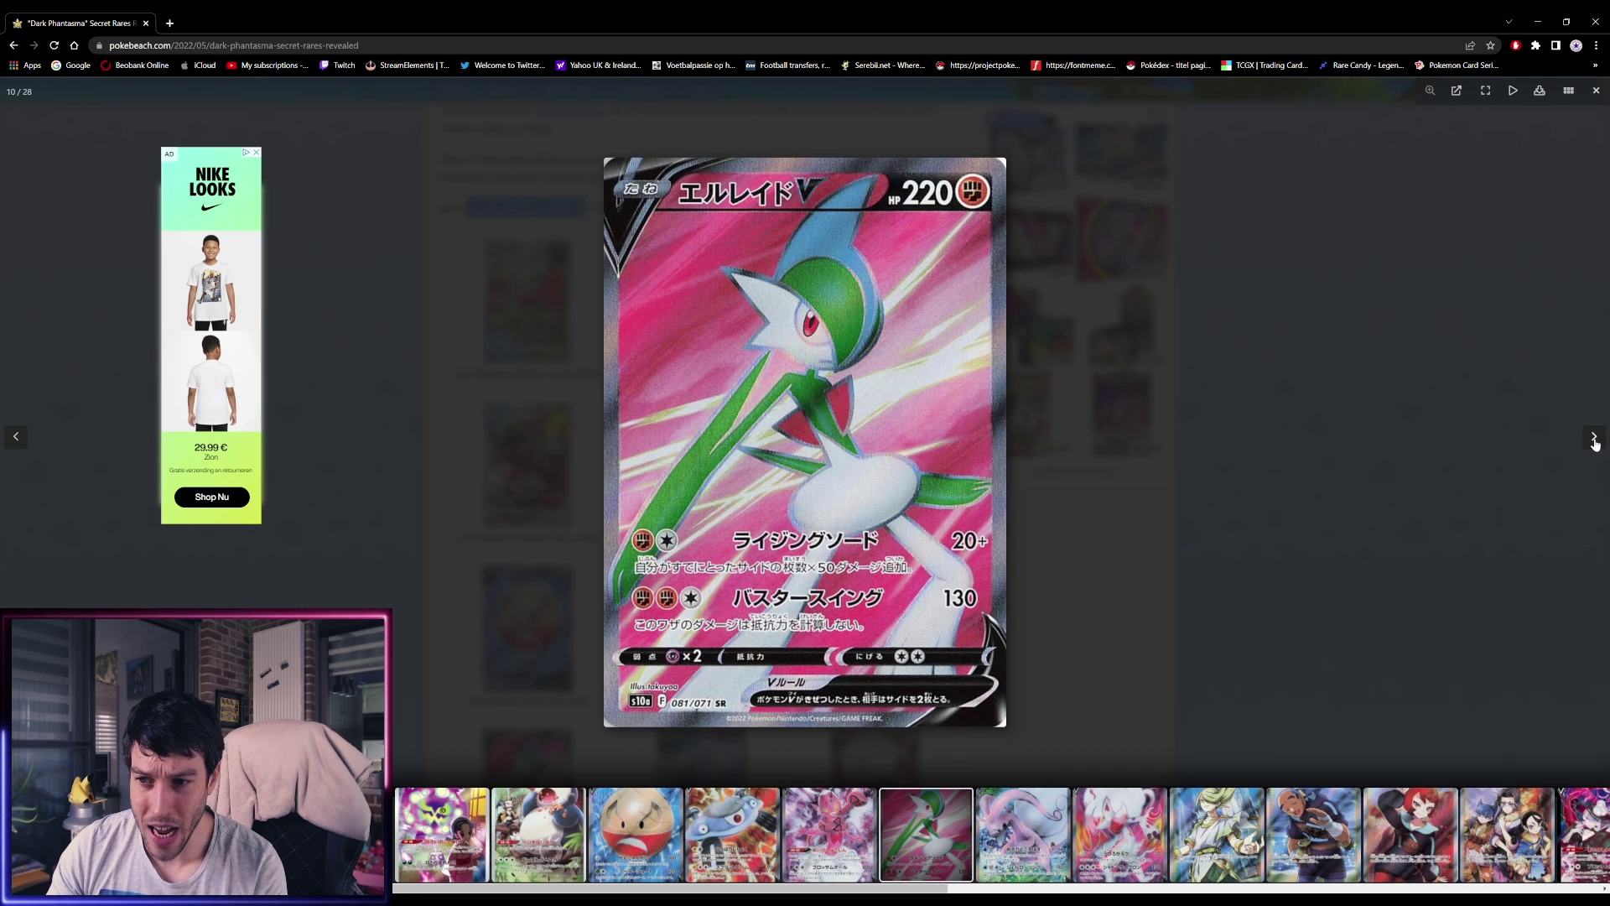
pyautogui.click(1593, 438)
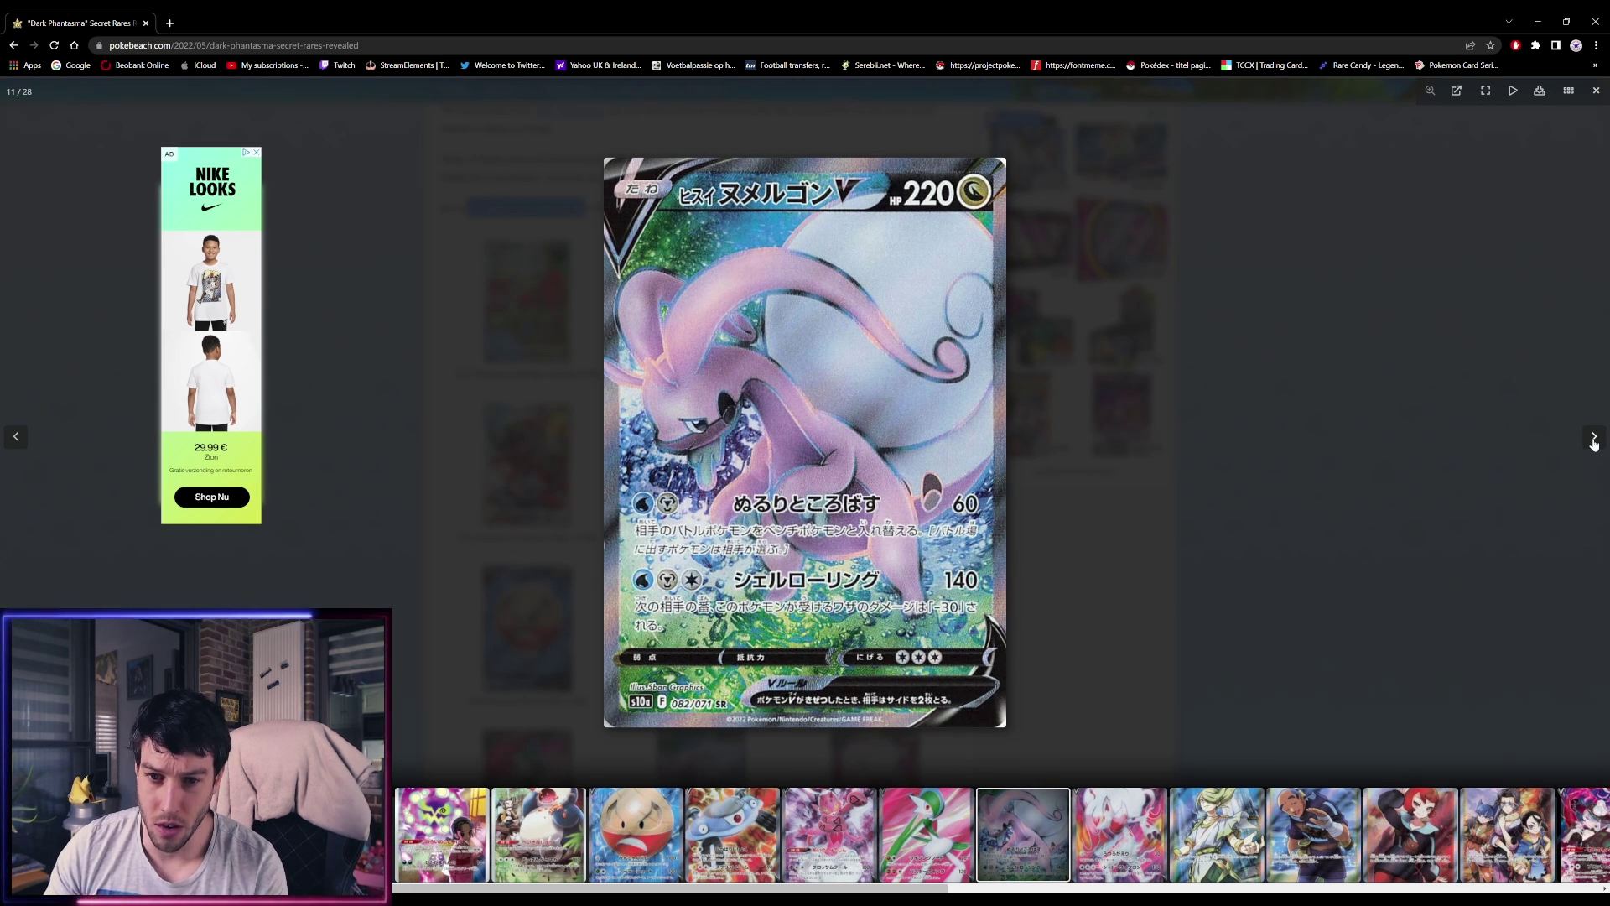
pyautogui.click(1594, 437)
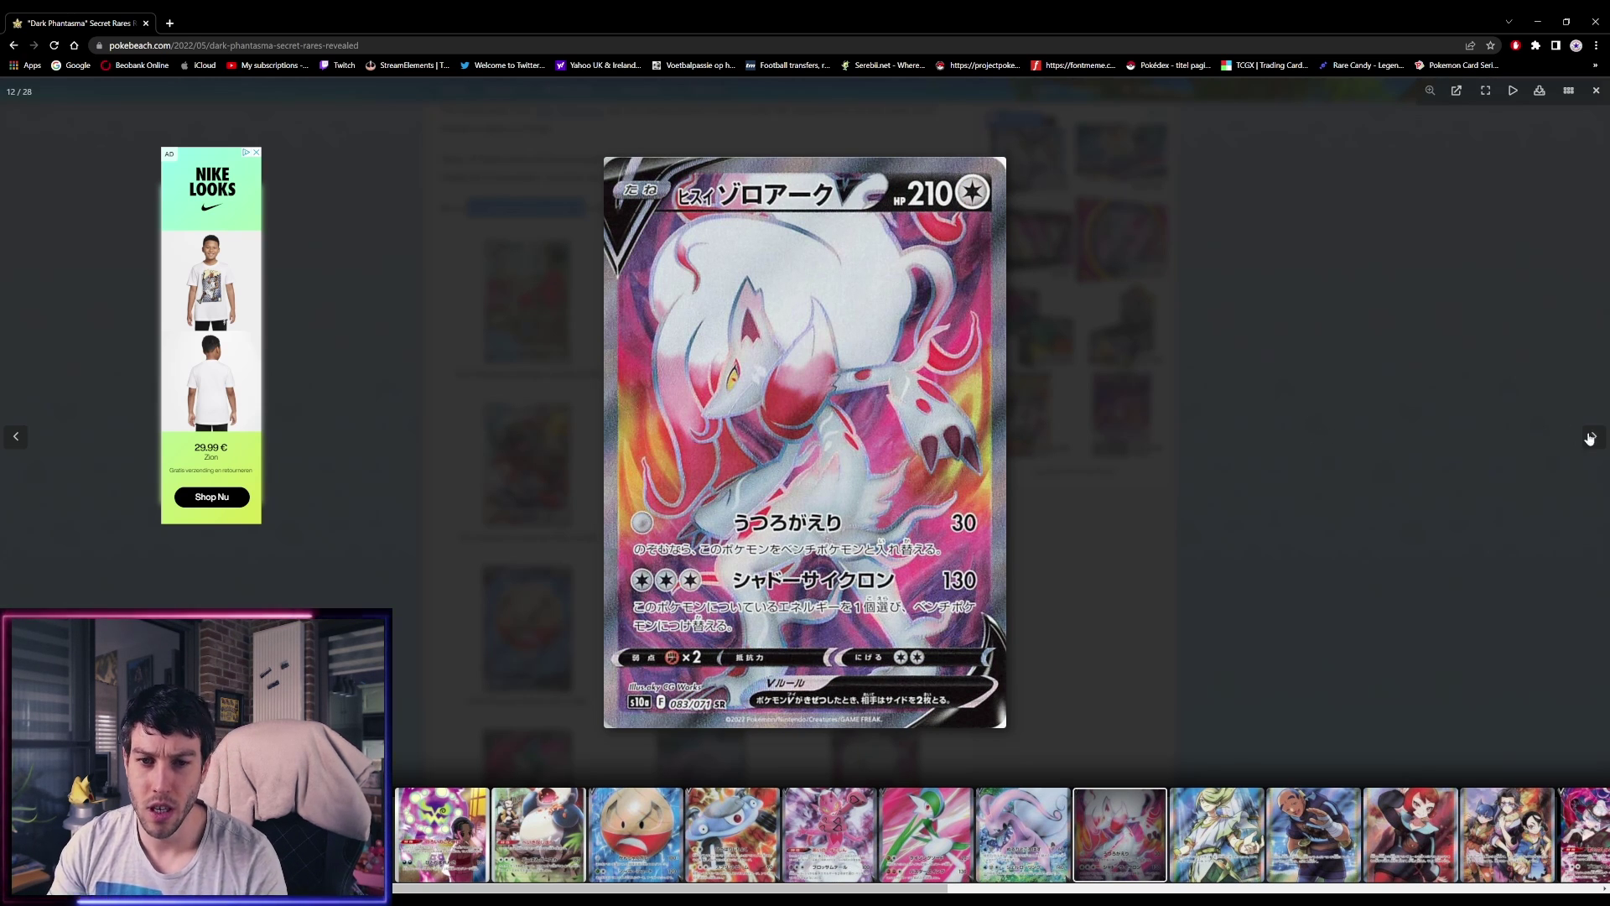
pyautogui.click(1590, 440)
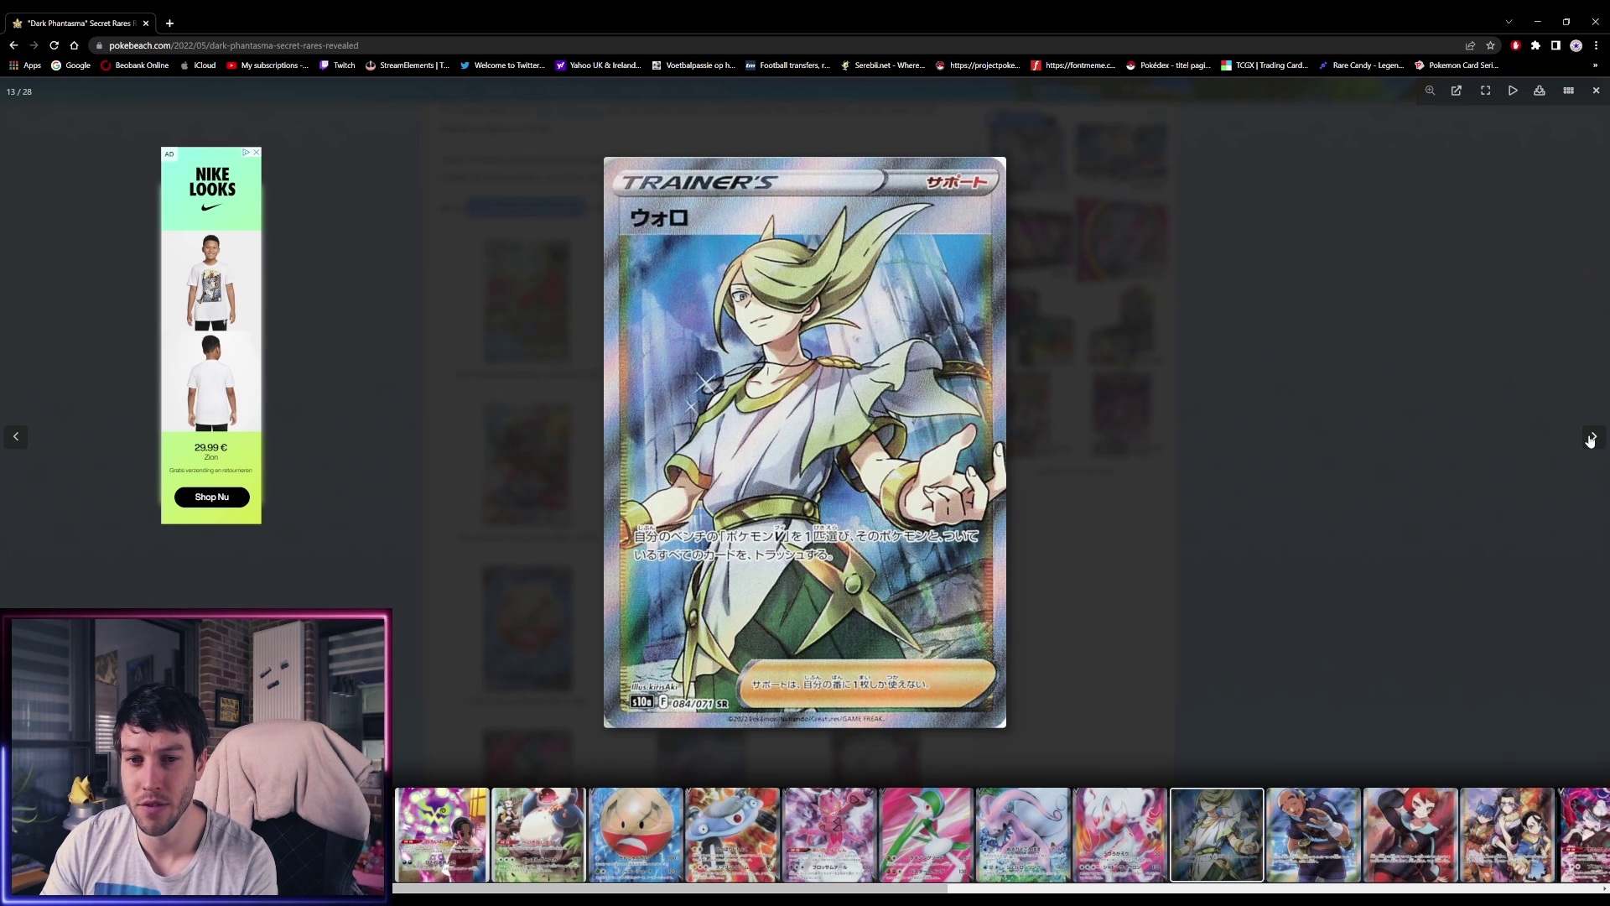
pyautogui.click(1587, 439)
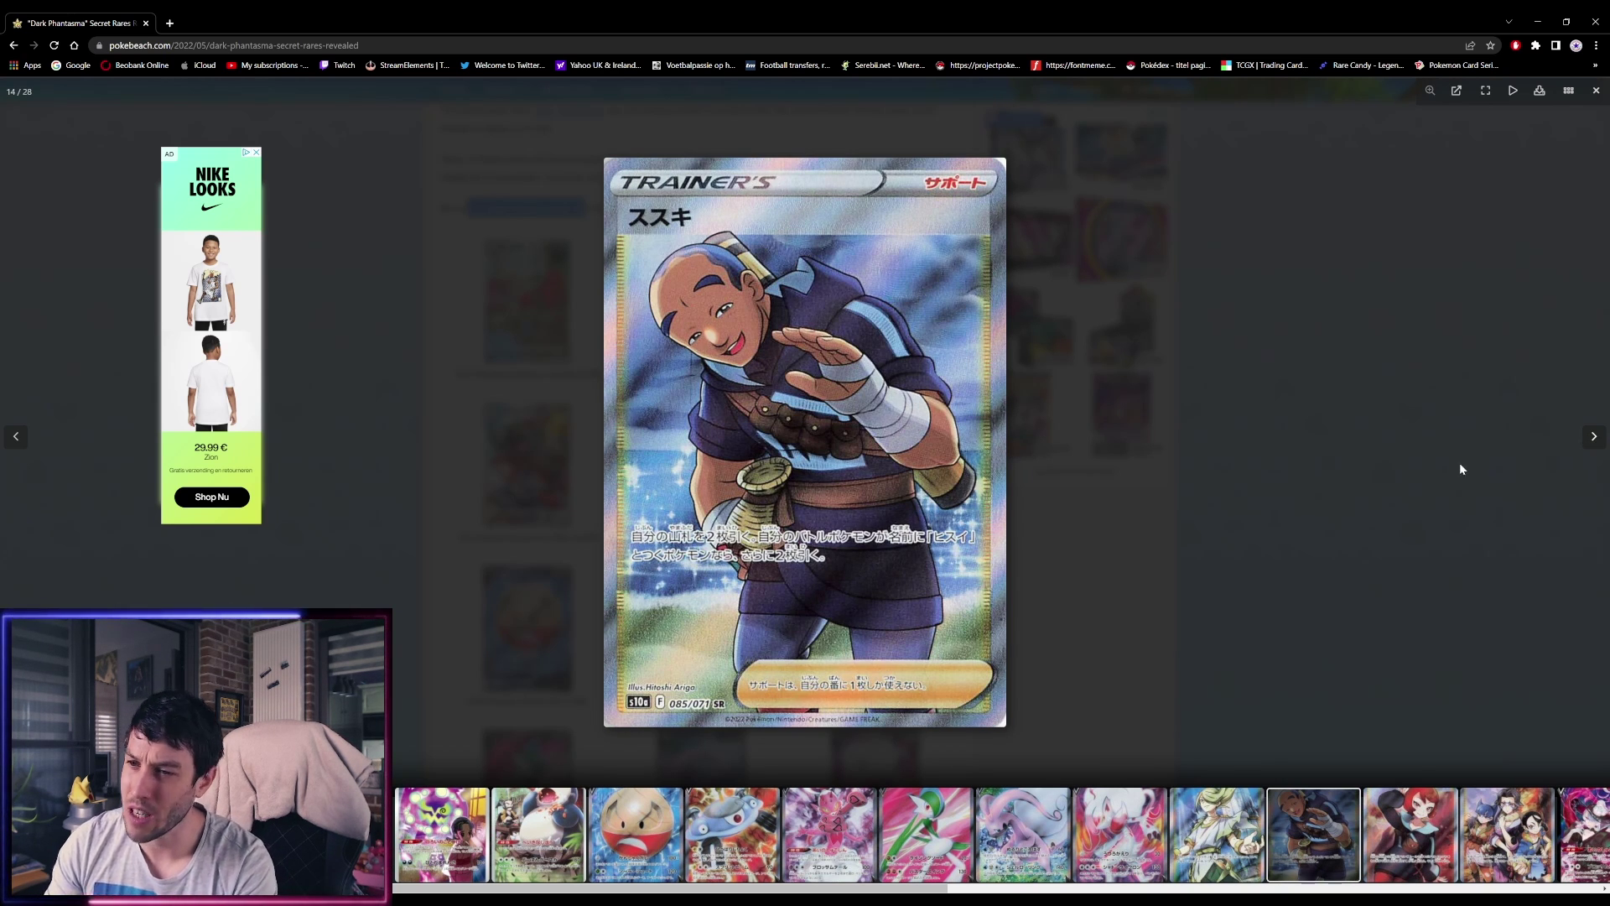
pyautogui.click(1419, 449)
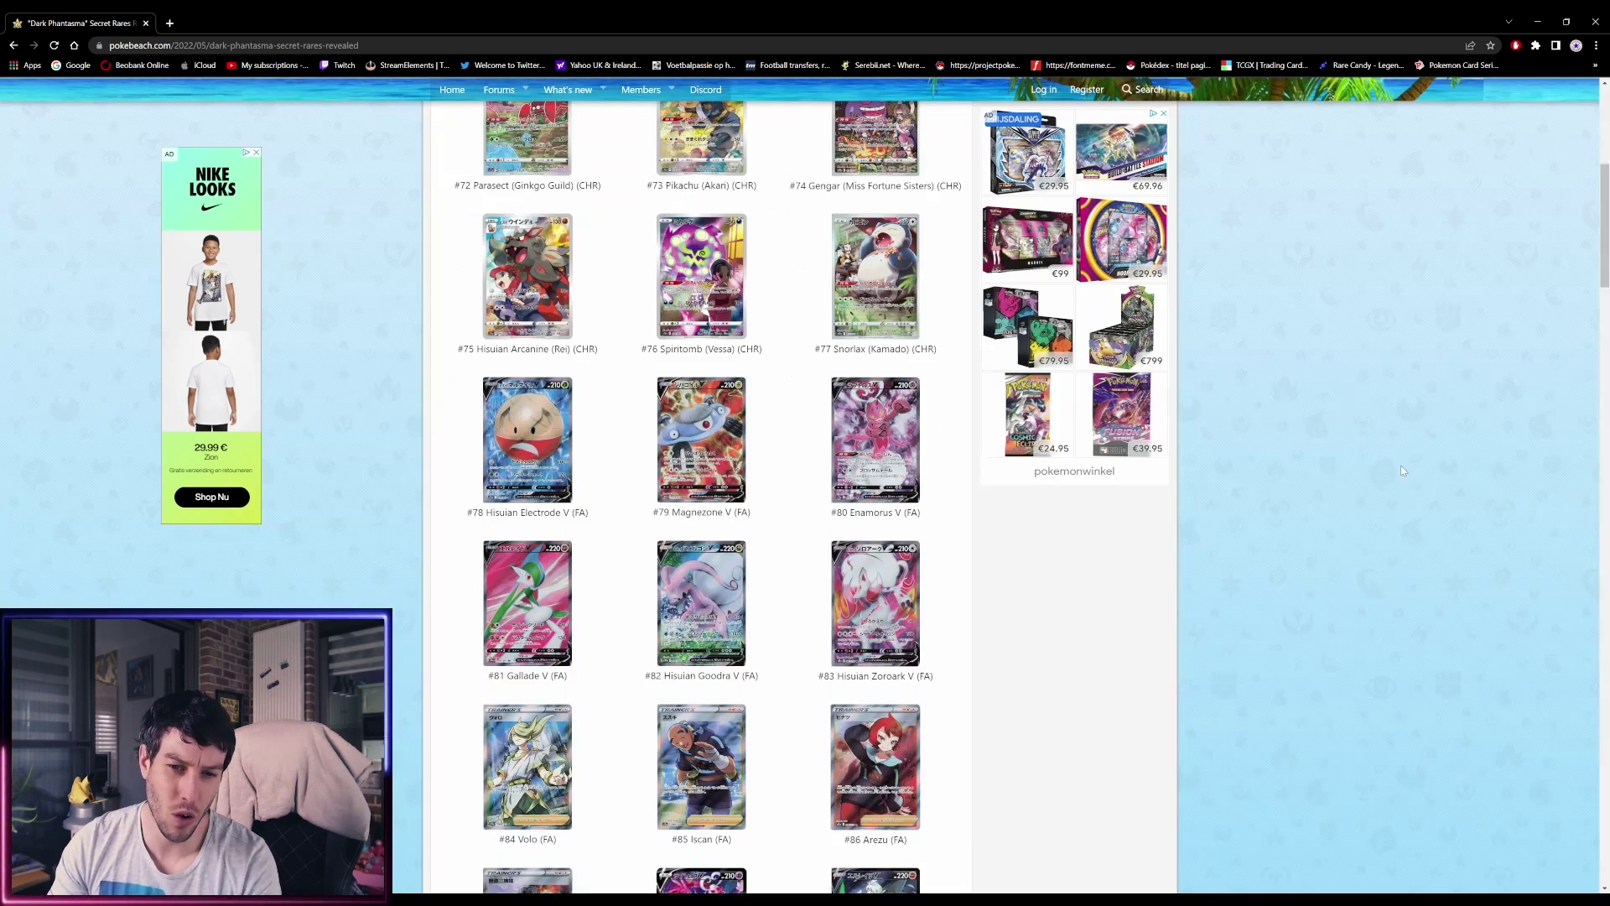
pyautogui.scroll(-2, 1239, 487)
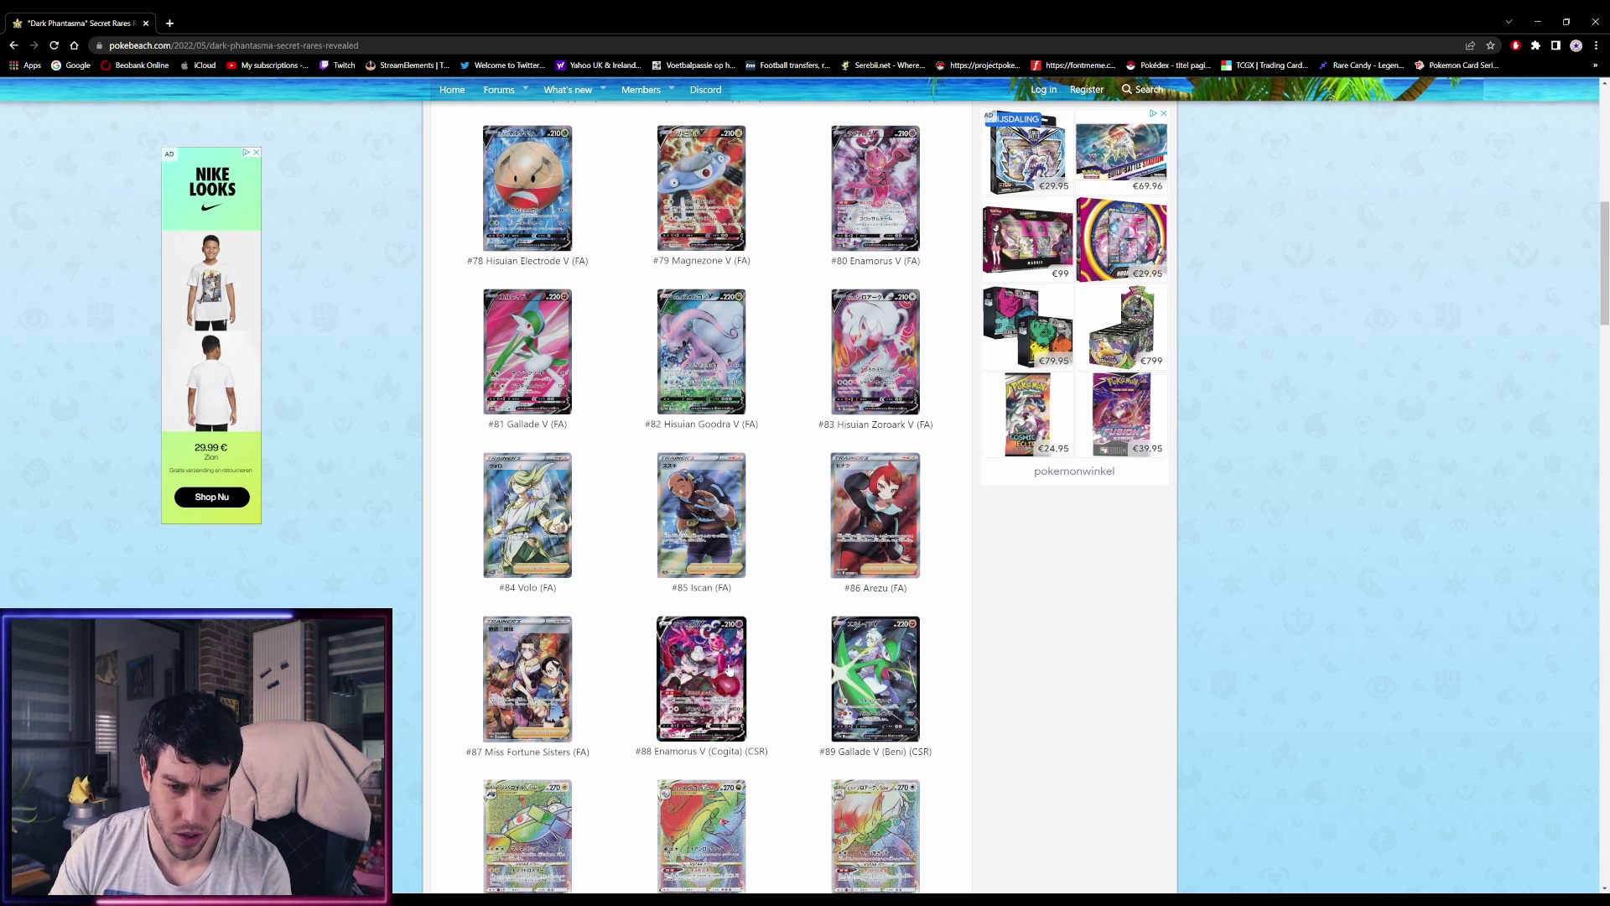
pyautogui.scroll(-1, 802, 675)
pyautogui.scroll(1, 821, 680)
# Reopen the gallery at #84 Volo and page through Iscan, Arezu and Miss Fortune Sisters to Enamorus V
pyautogui.click(757, 529)
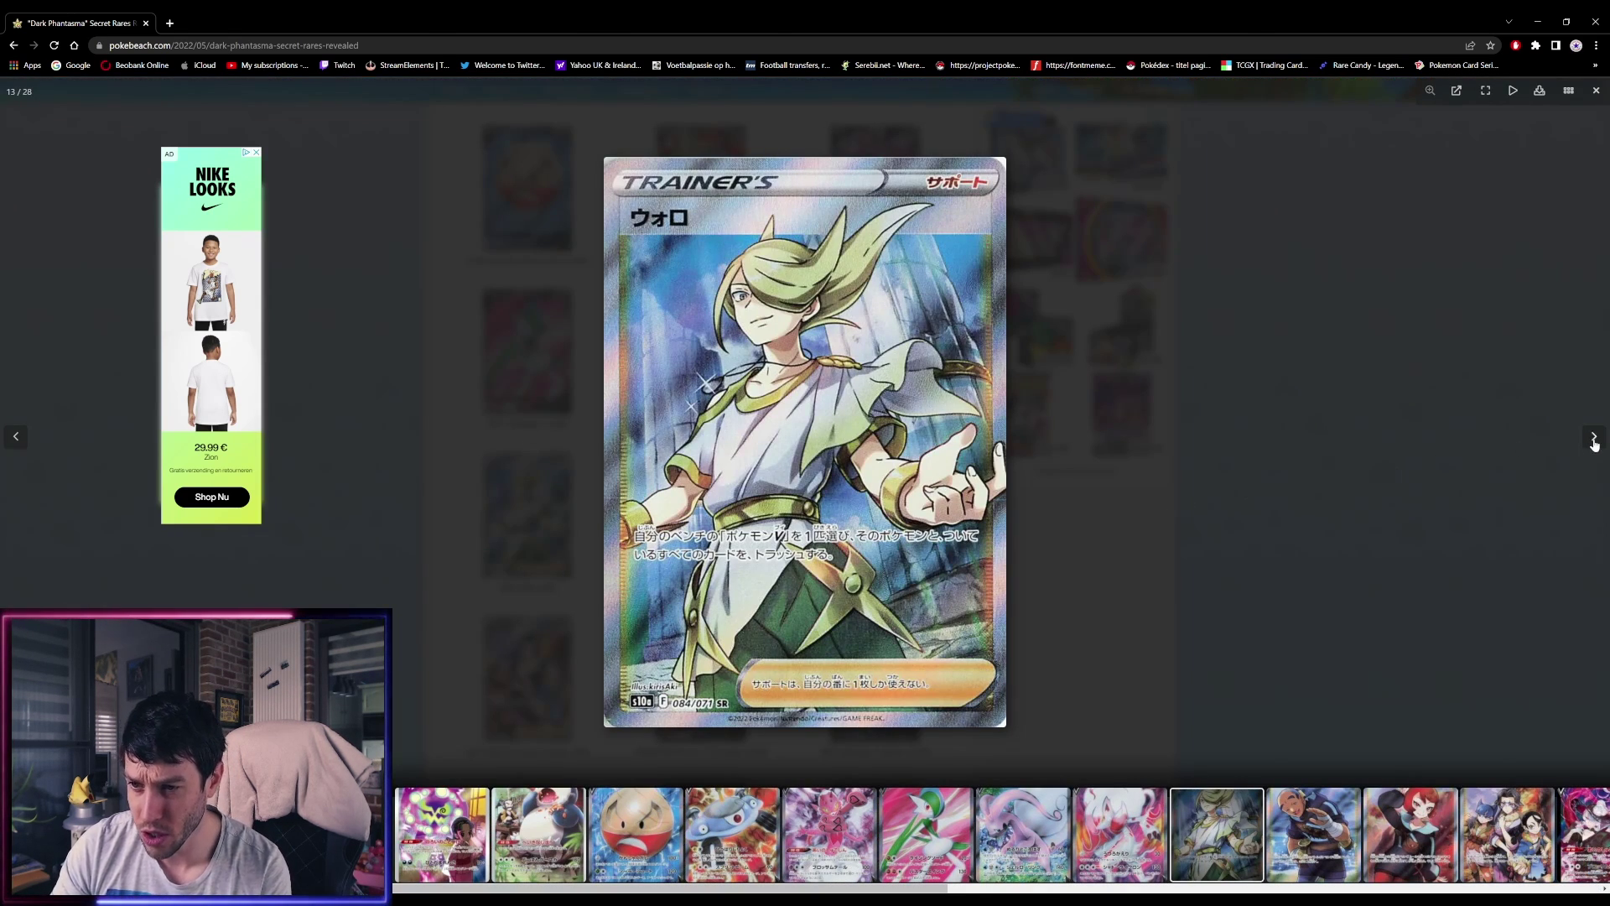
pyautogui.click(1594, 438)
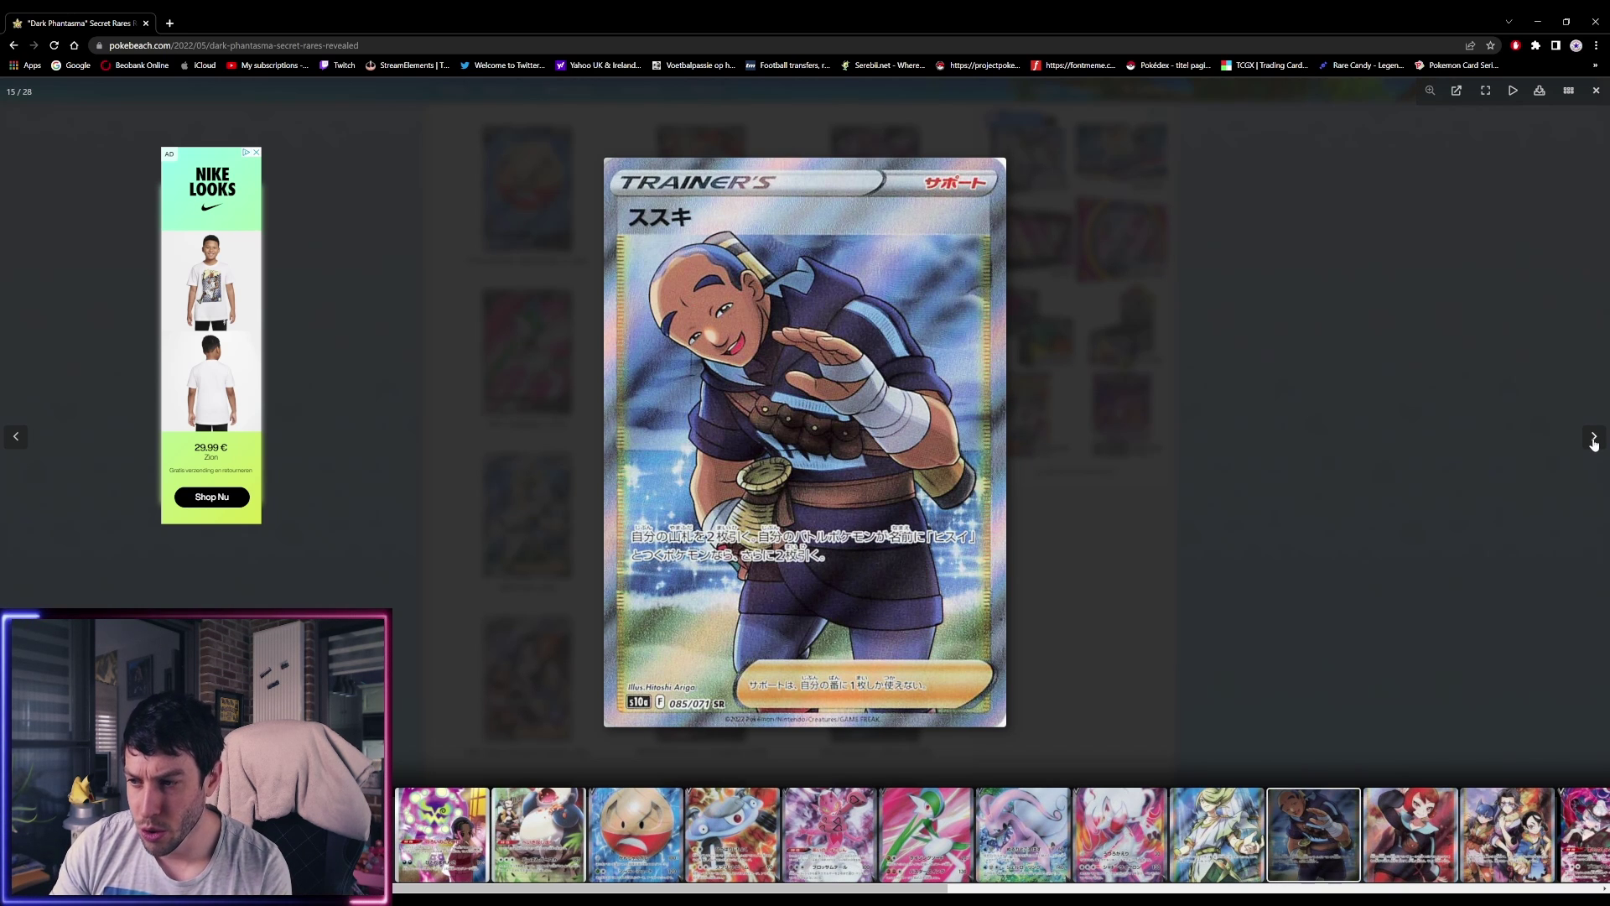
pyautogui.click(1593, 440)
pyautogui.click(1595, 439)
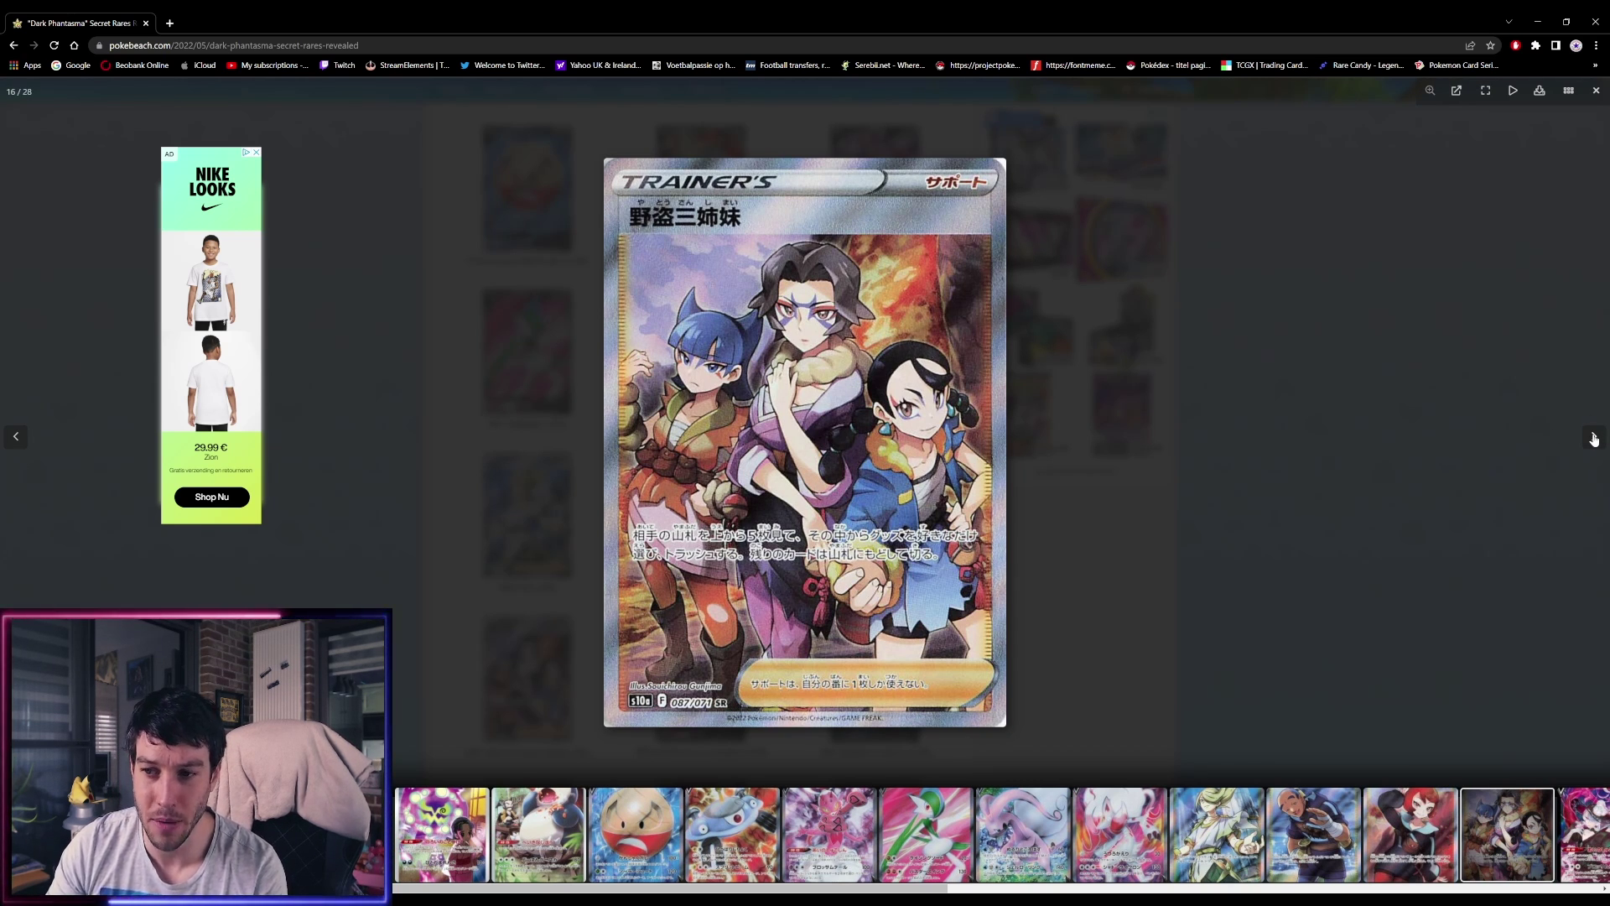
pyautogui.click(1594, 439)
pyautogui.click(1595, 439)
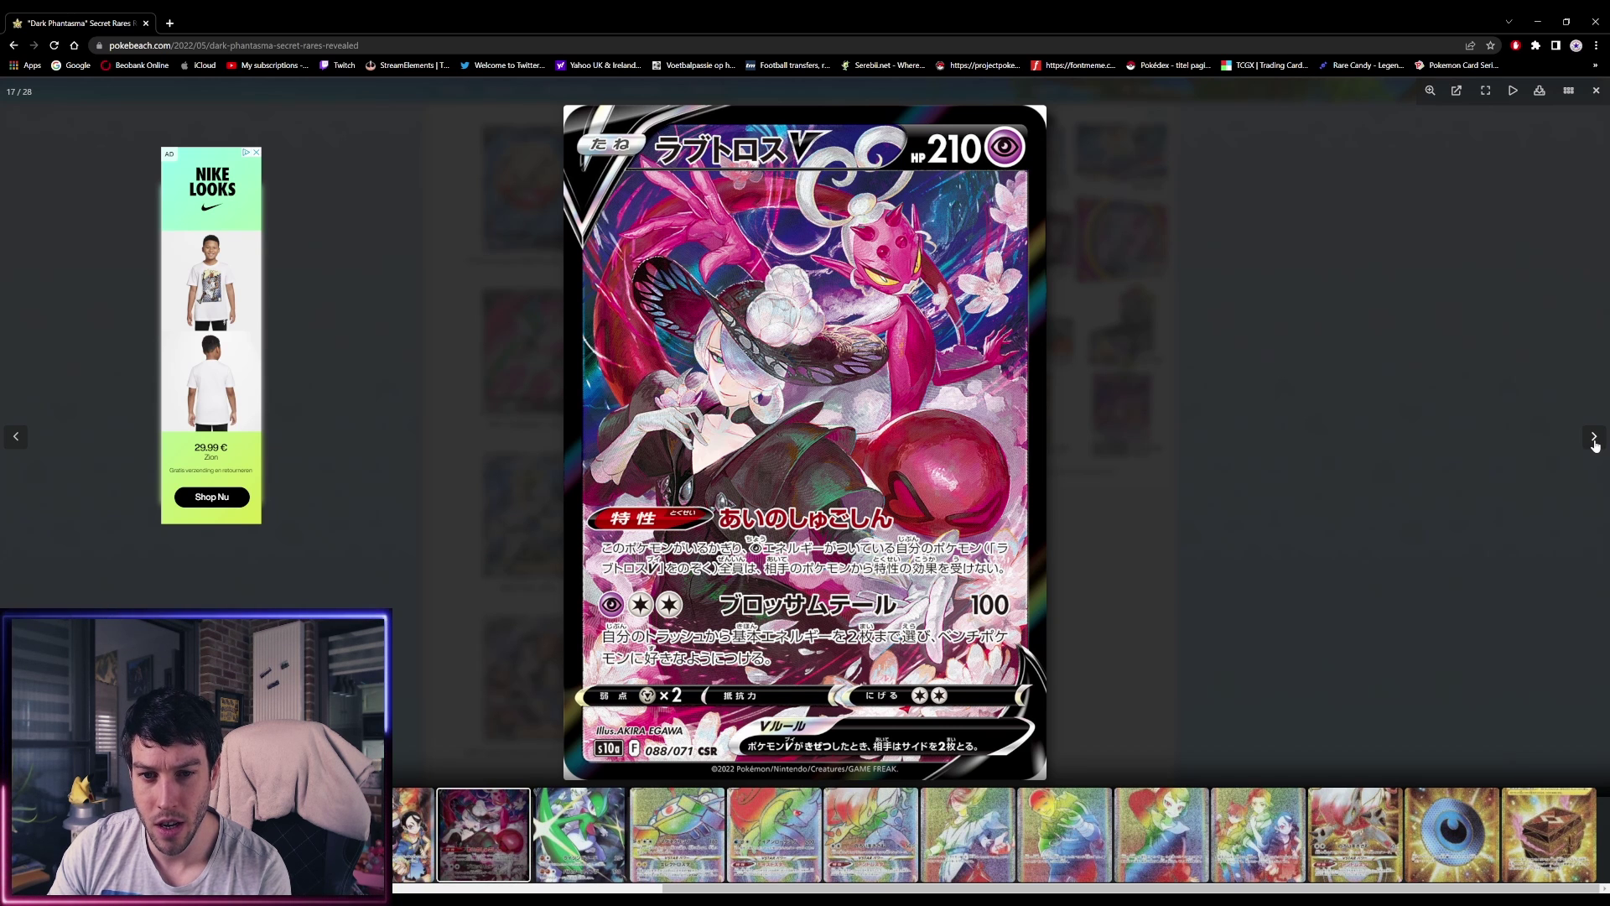
# Page through Gallade V, Magnezone VSTAR, Hisuian Goodra VSTAR and Hisuian Zoroark VSTAR to the Volo card
pyautogui.click(1594, 441)
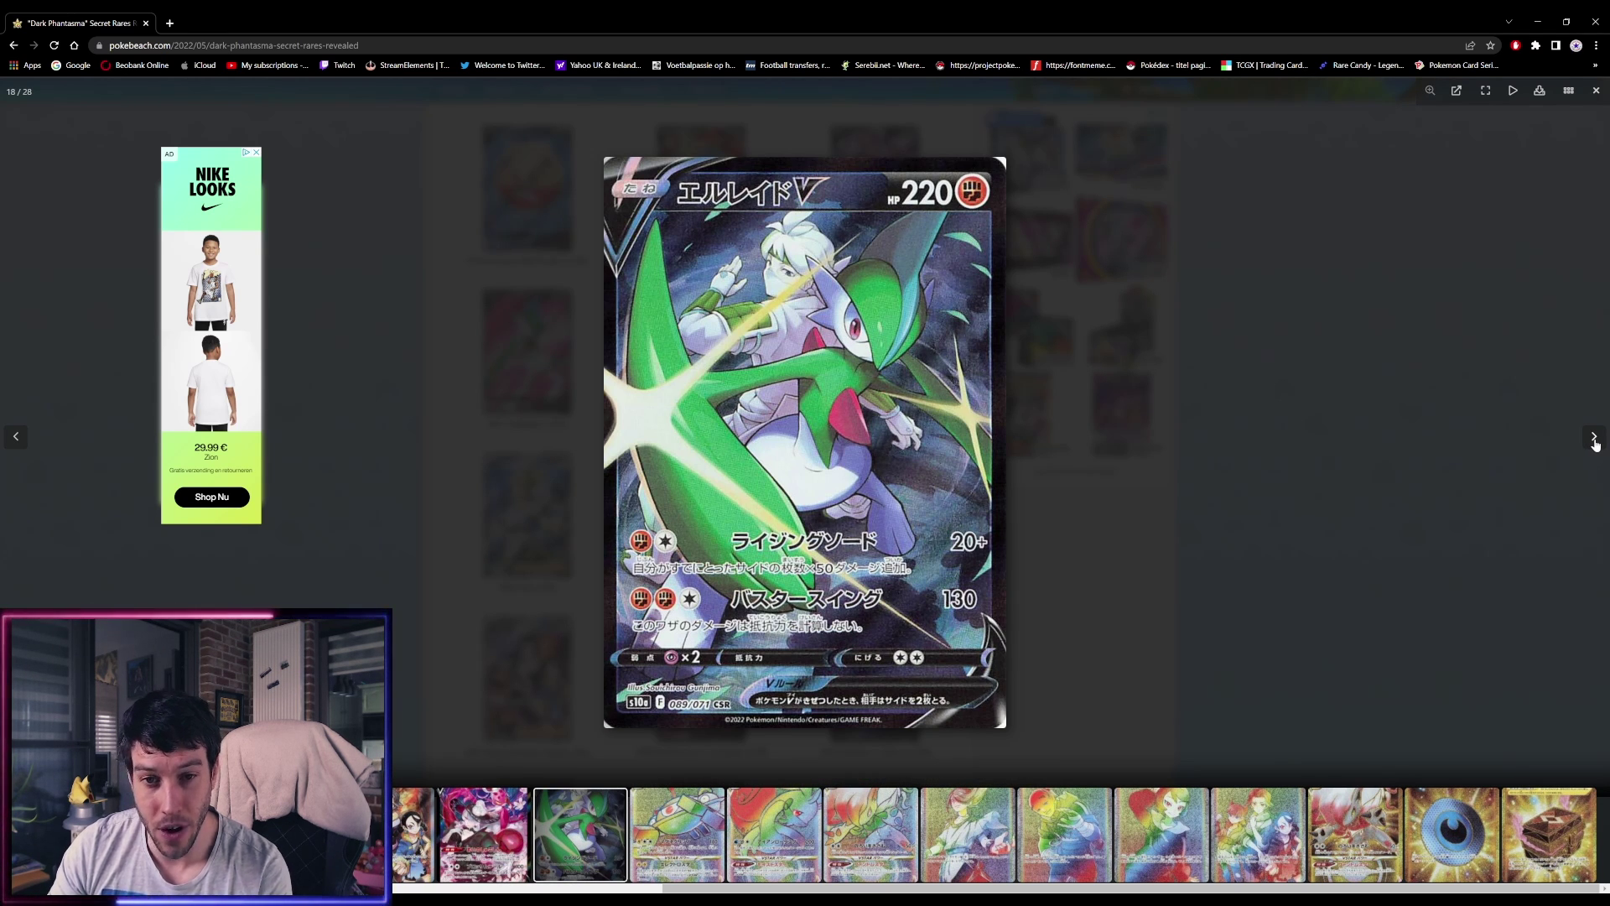
pyautogui.click(1595, 440)
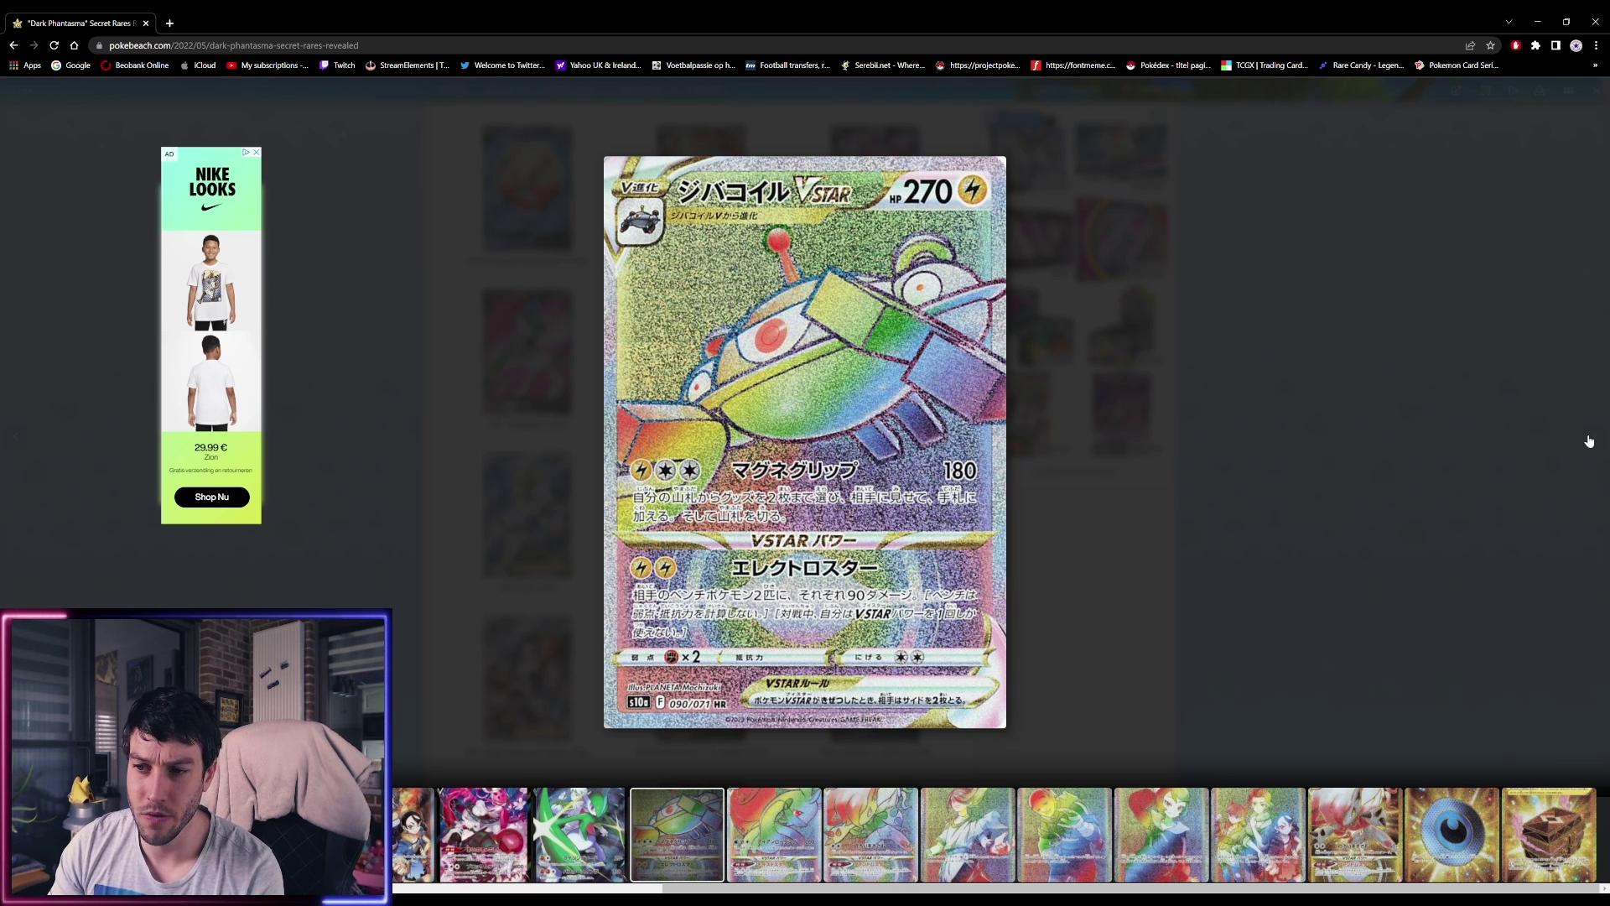
pyautogui.click(1588, 441)
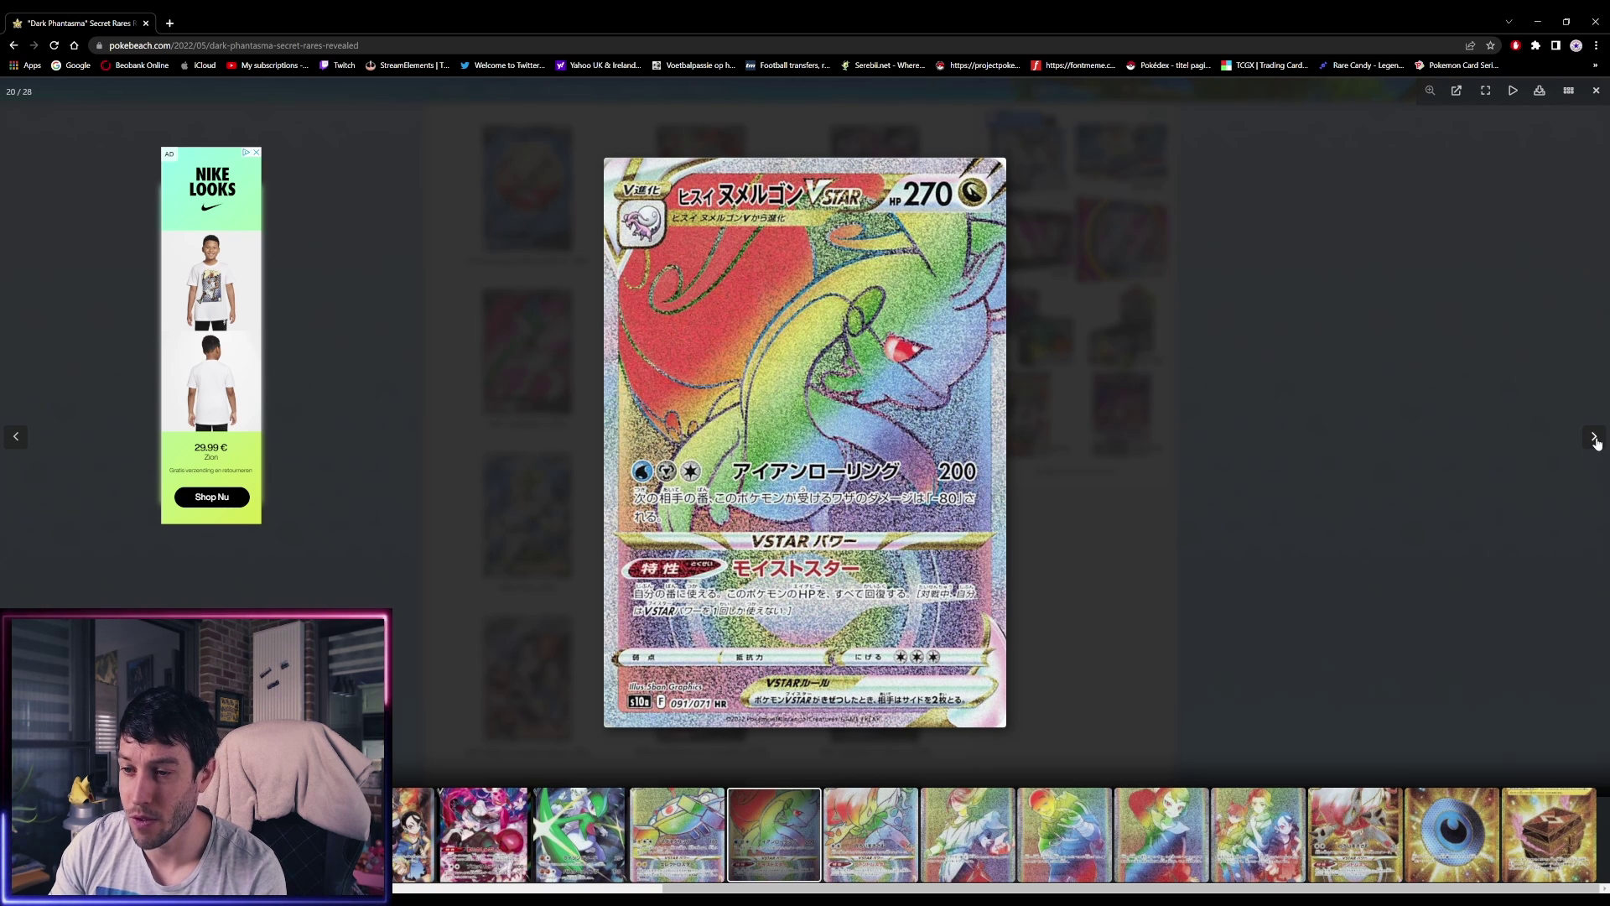
pyautogui.click(1595, 440)
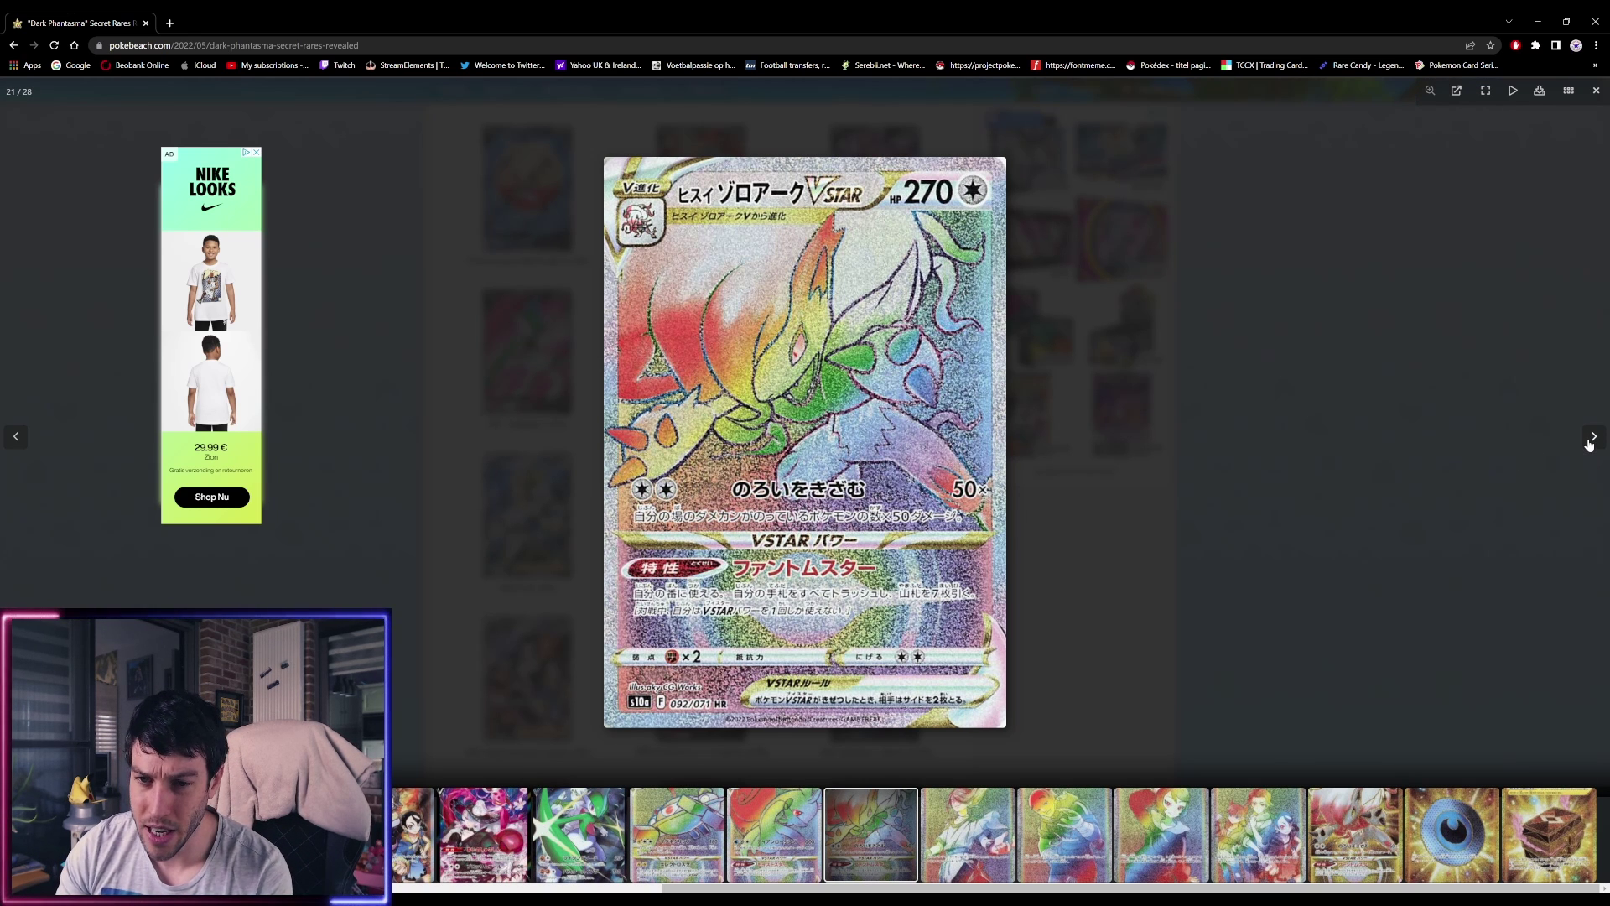
pyautogui.click(1591, 440)
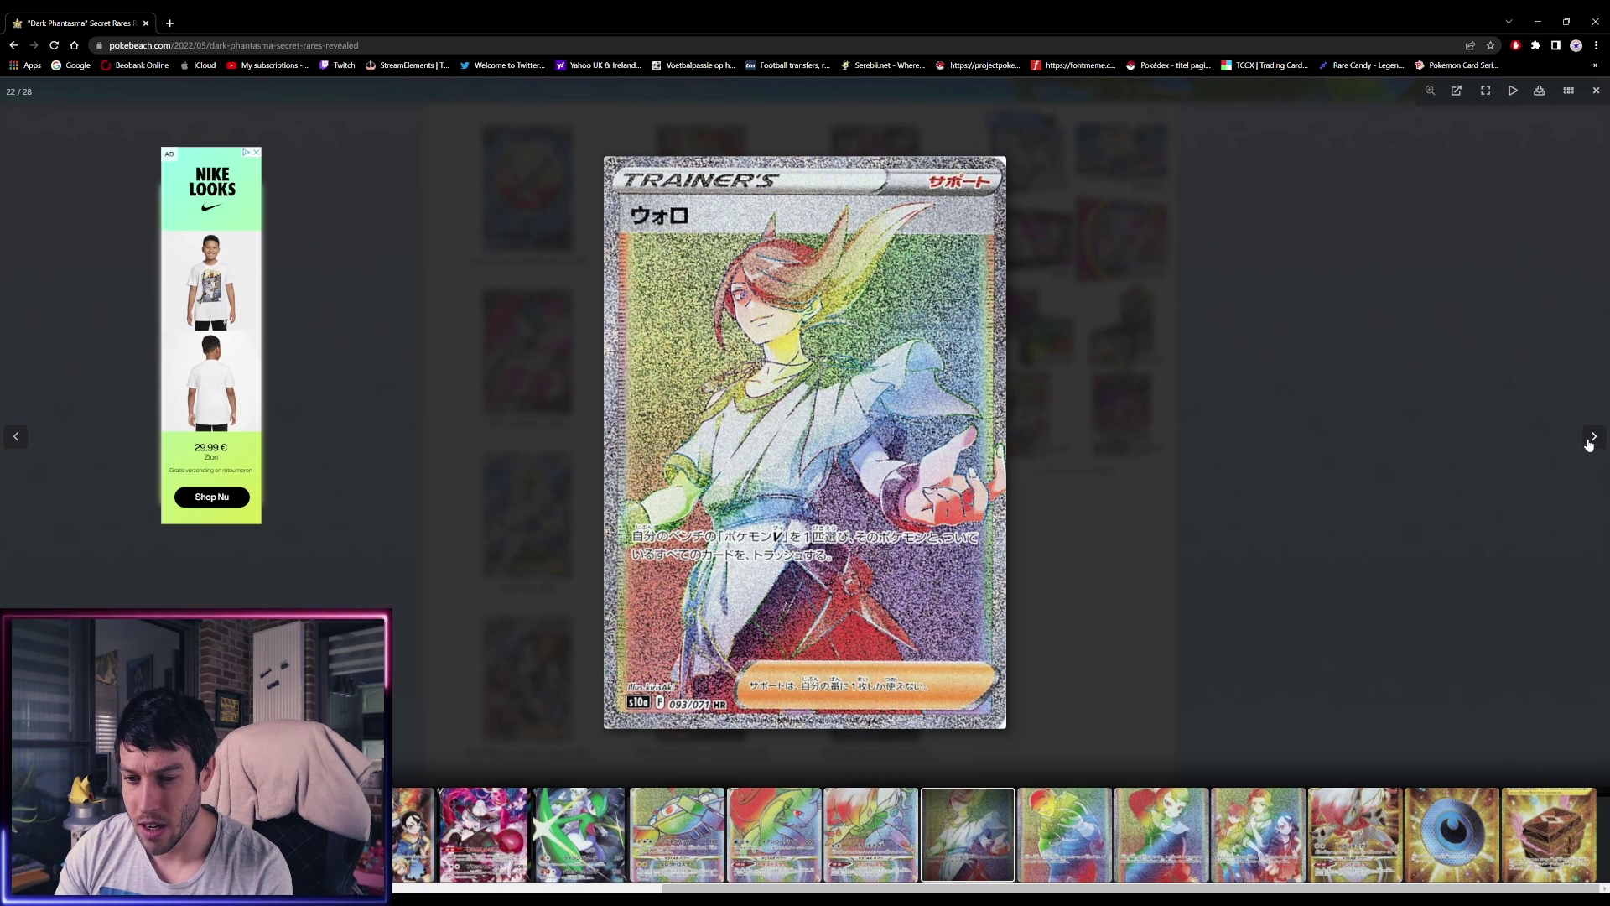
# Page through Iscan, Arezu, Miss Fortune Sisters, gold Zoroark and Dark Patch to Calamity Case, then close
pyautogui.click(1591, 441)
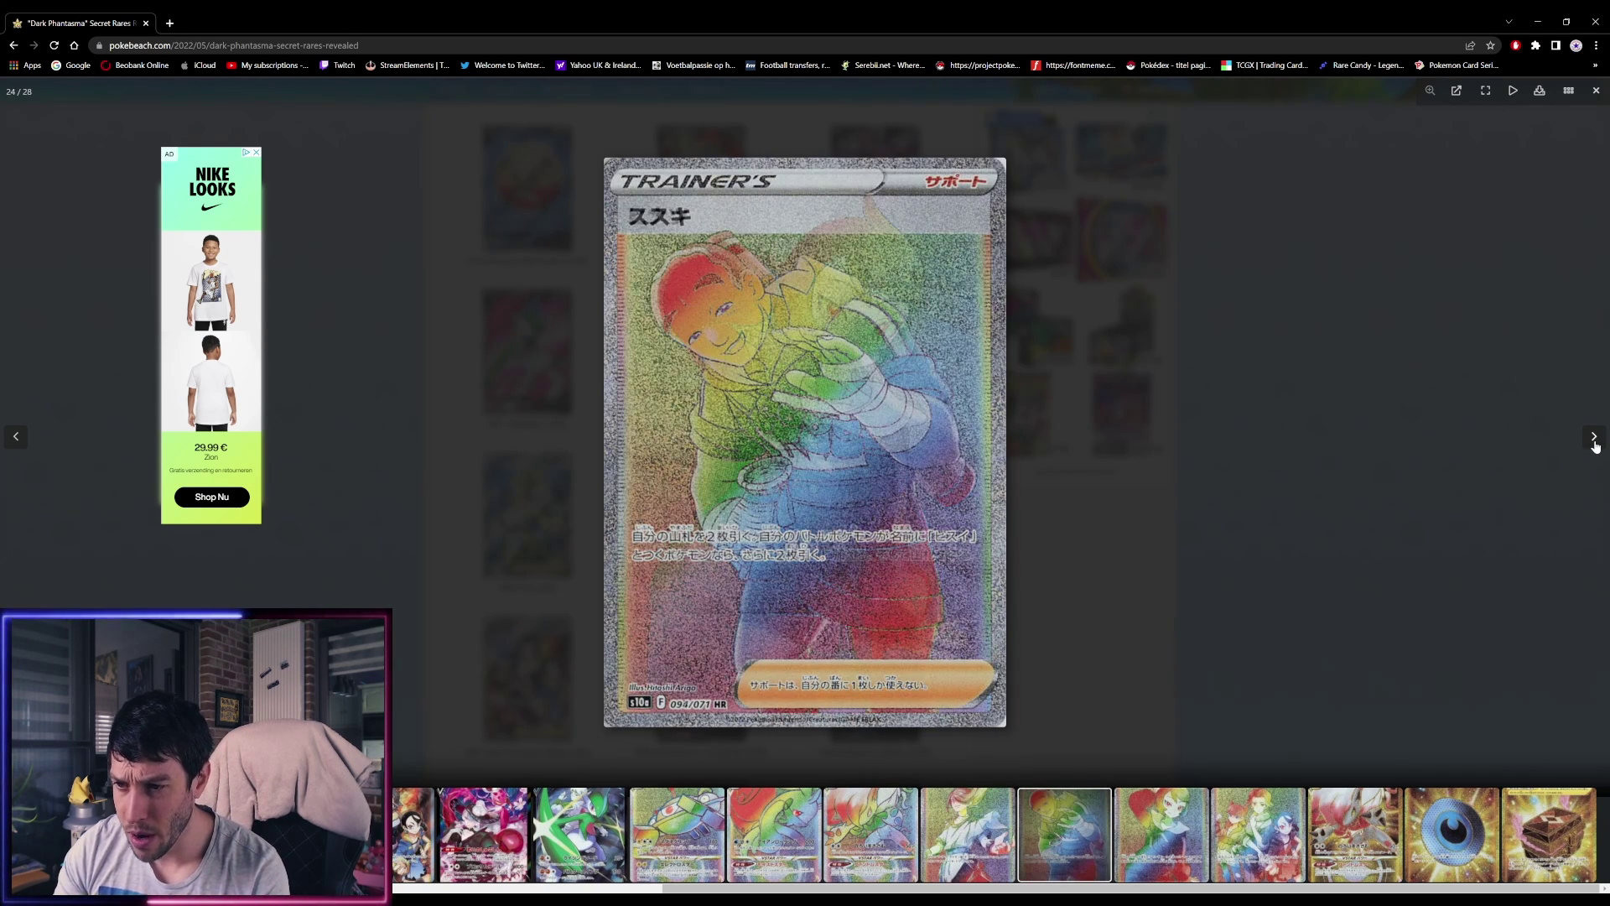
pyautogui.click(1595, 440)
pyautogui.click(1594, 440)
pyautogui.click(1594, 440)
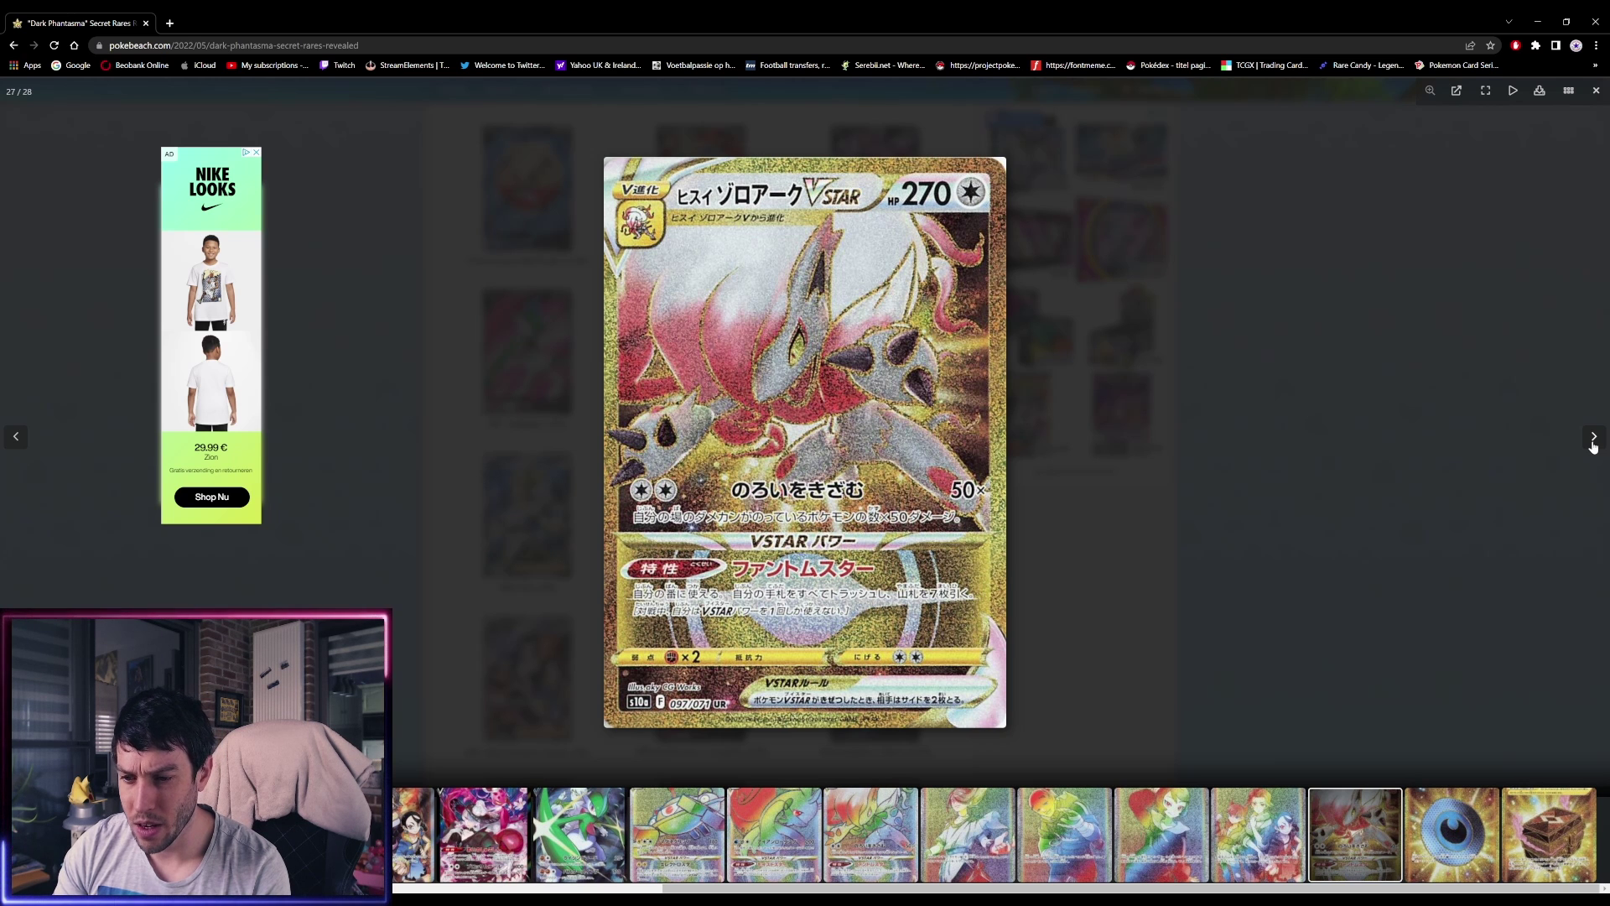
pyautogui.click(1594, 441)
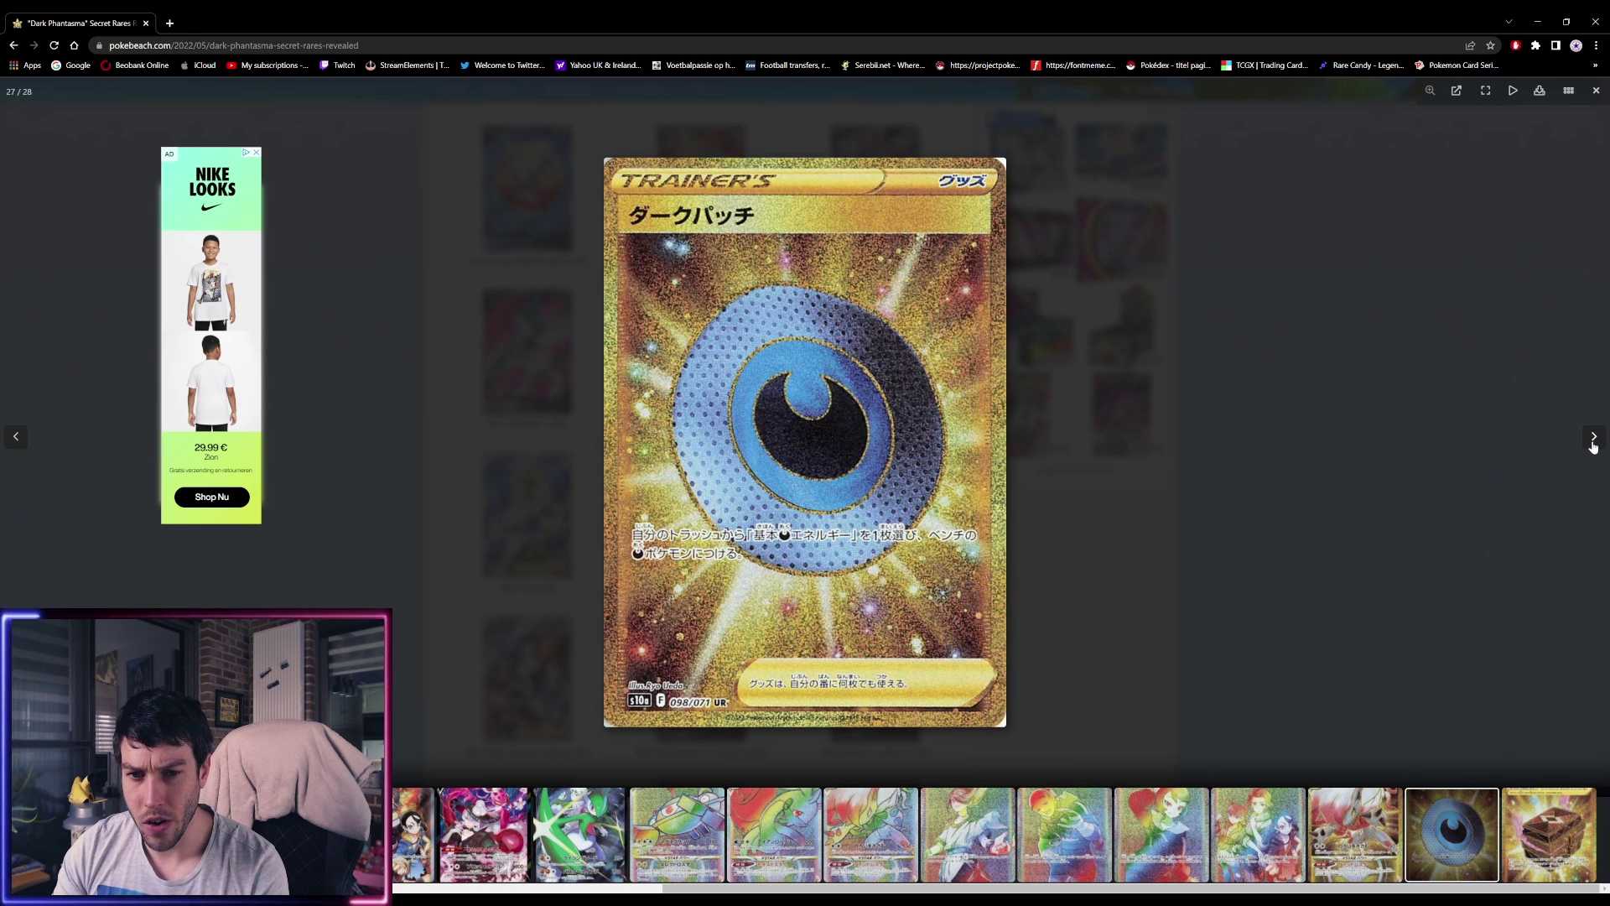
pyautogui.click(1593, 441)
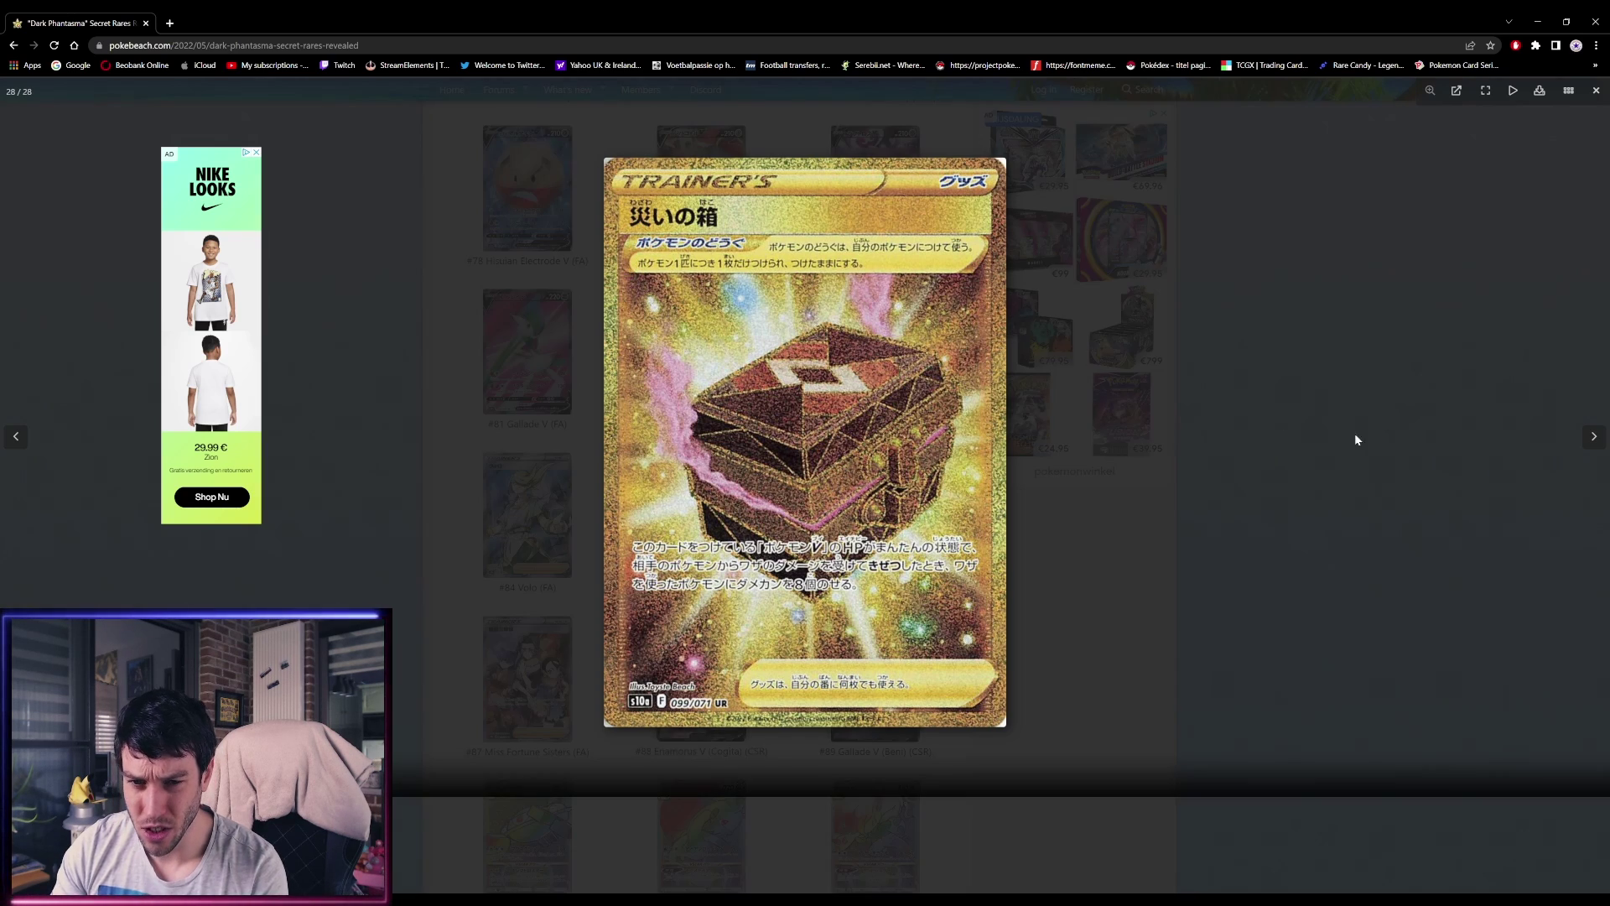
pyautogui.click(1354, 439)
pyautogui.scroll(-5, 893, 557)
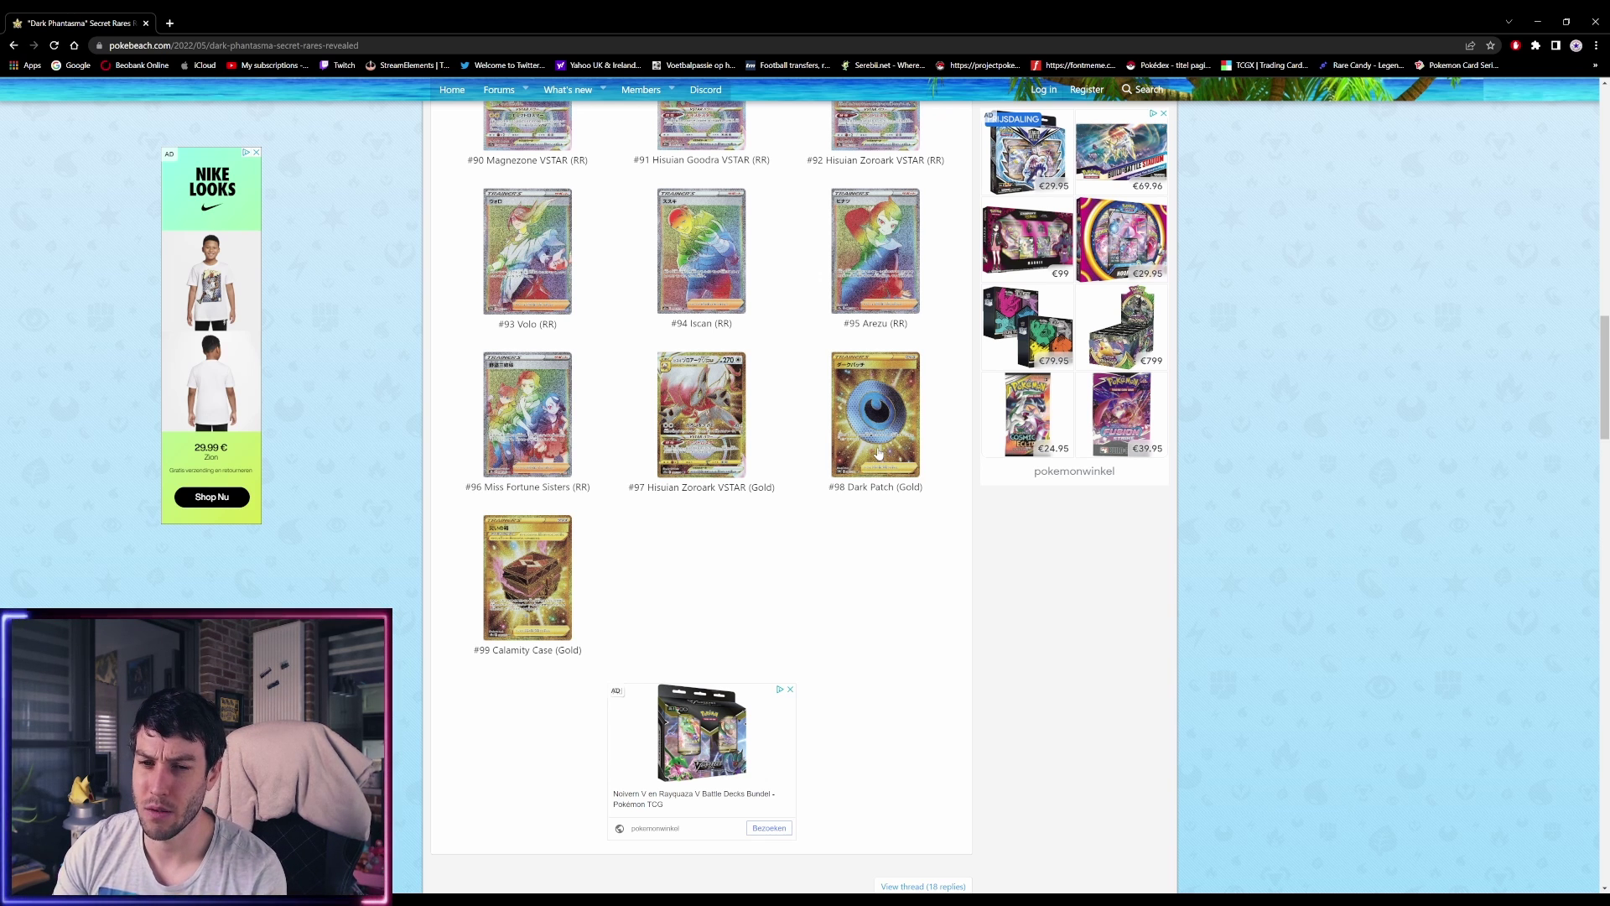
pyautogui.click(876, 447)
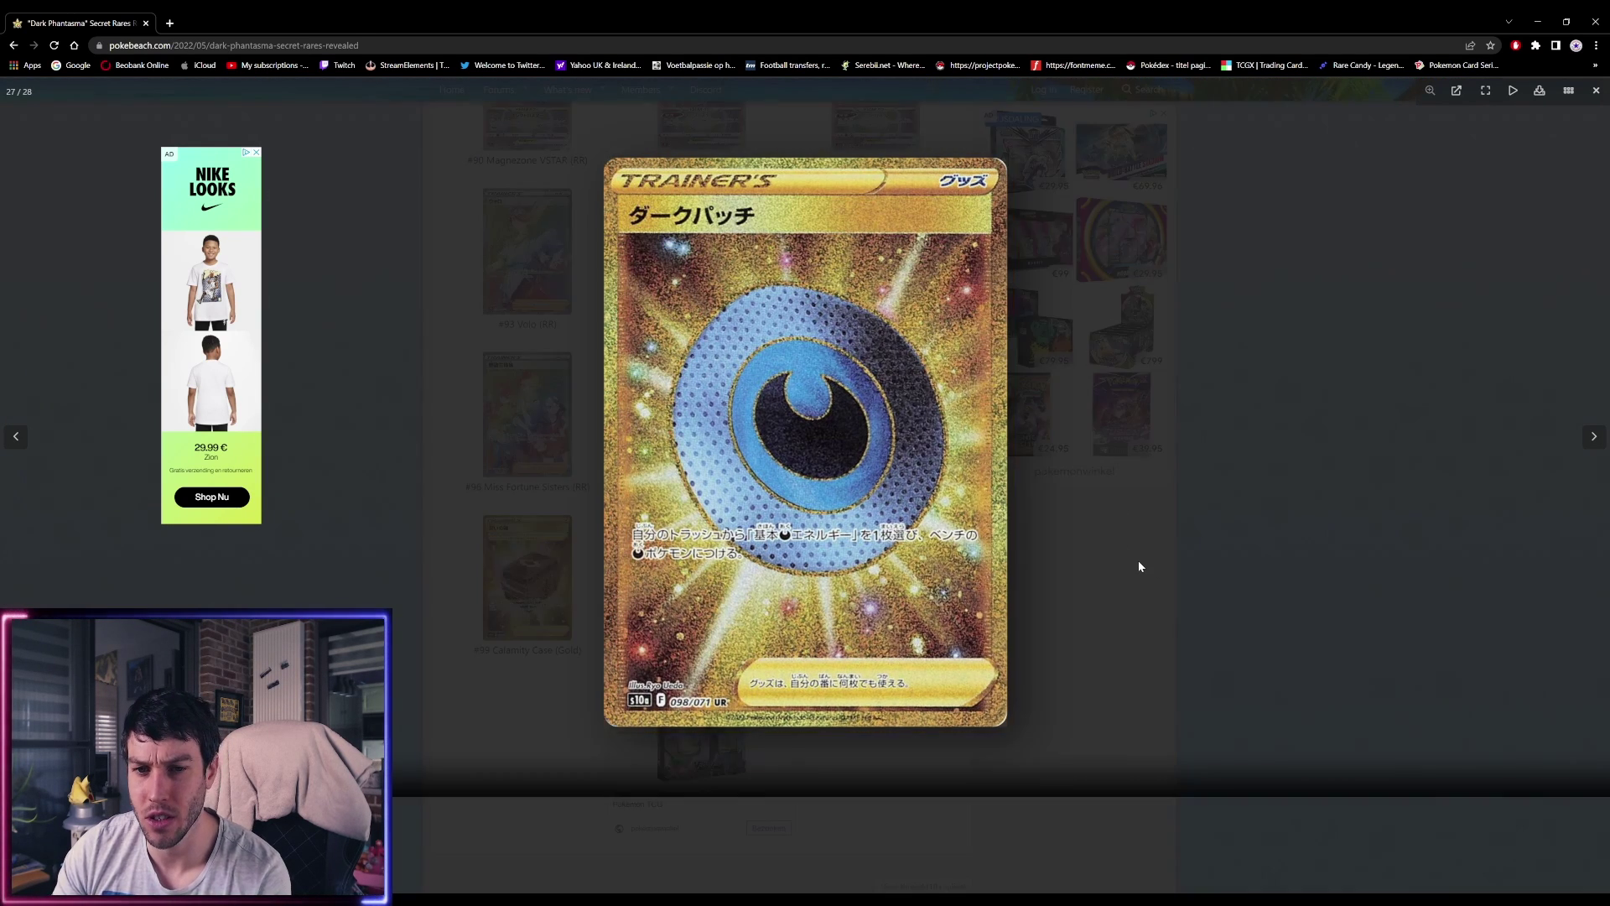
pyautogui.click(1138, 567)
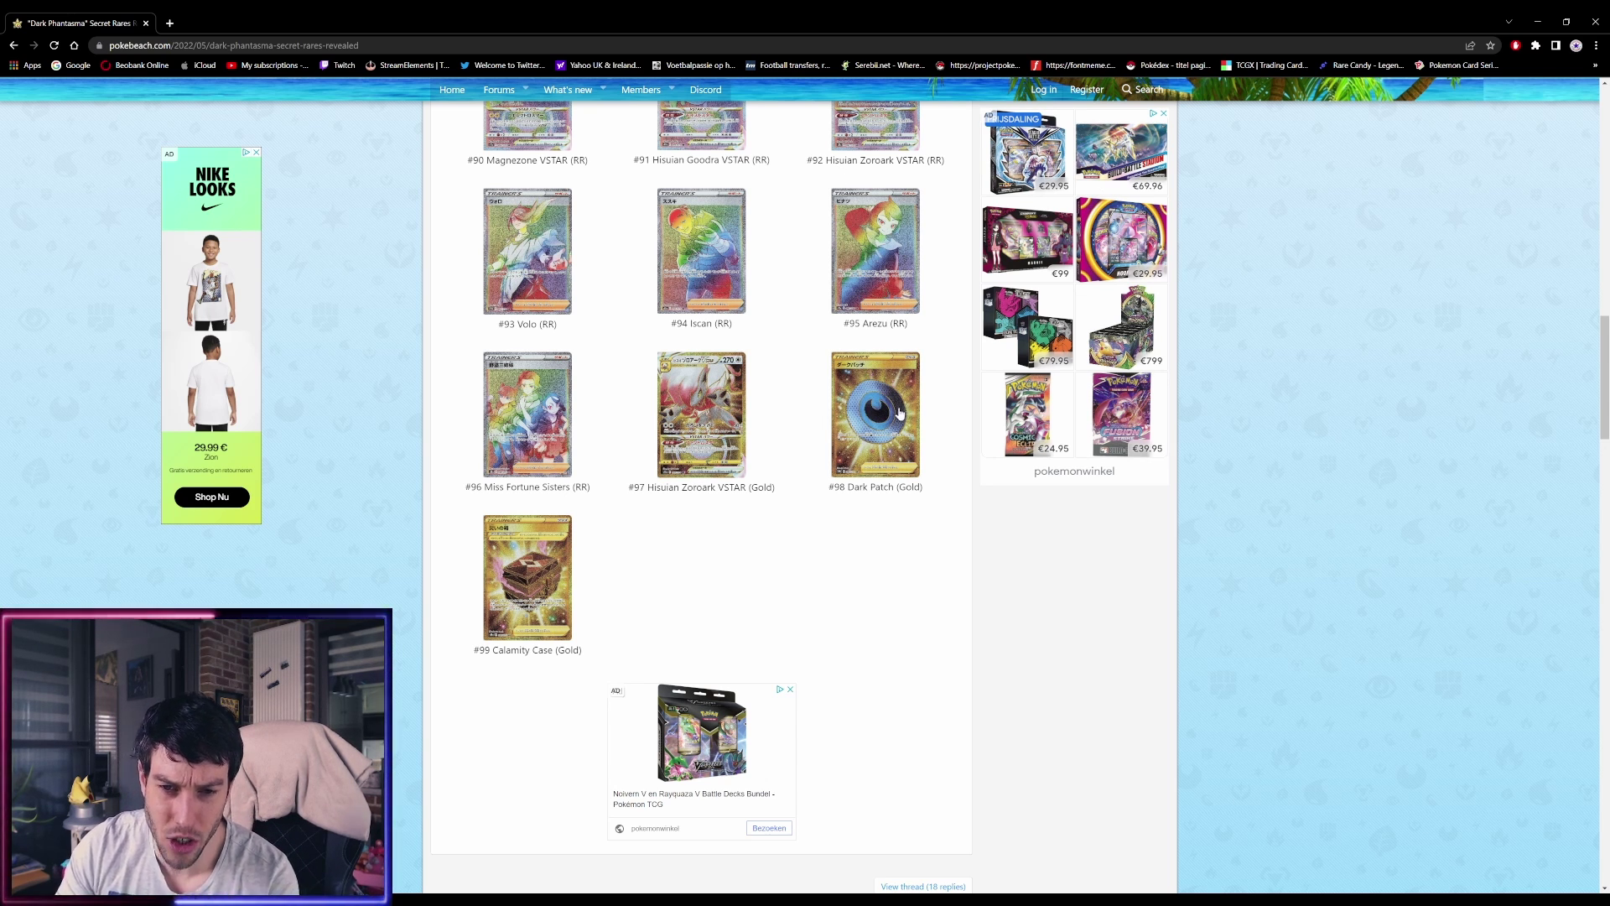
pyautogui.scroll(-1, 569, 456)
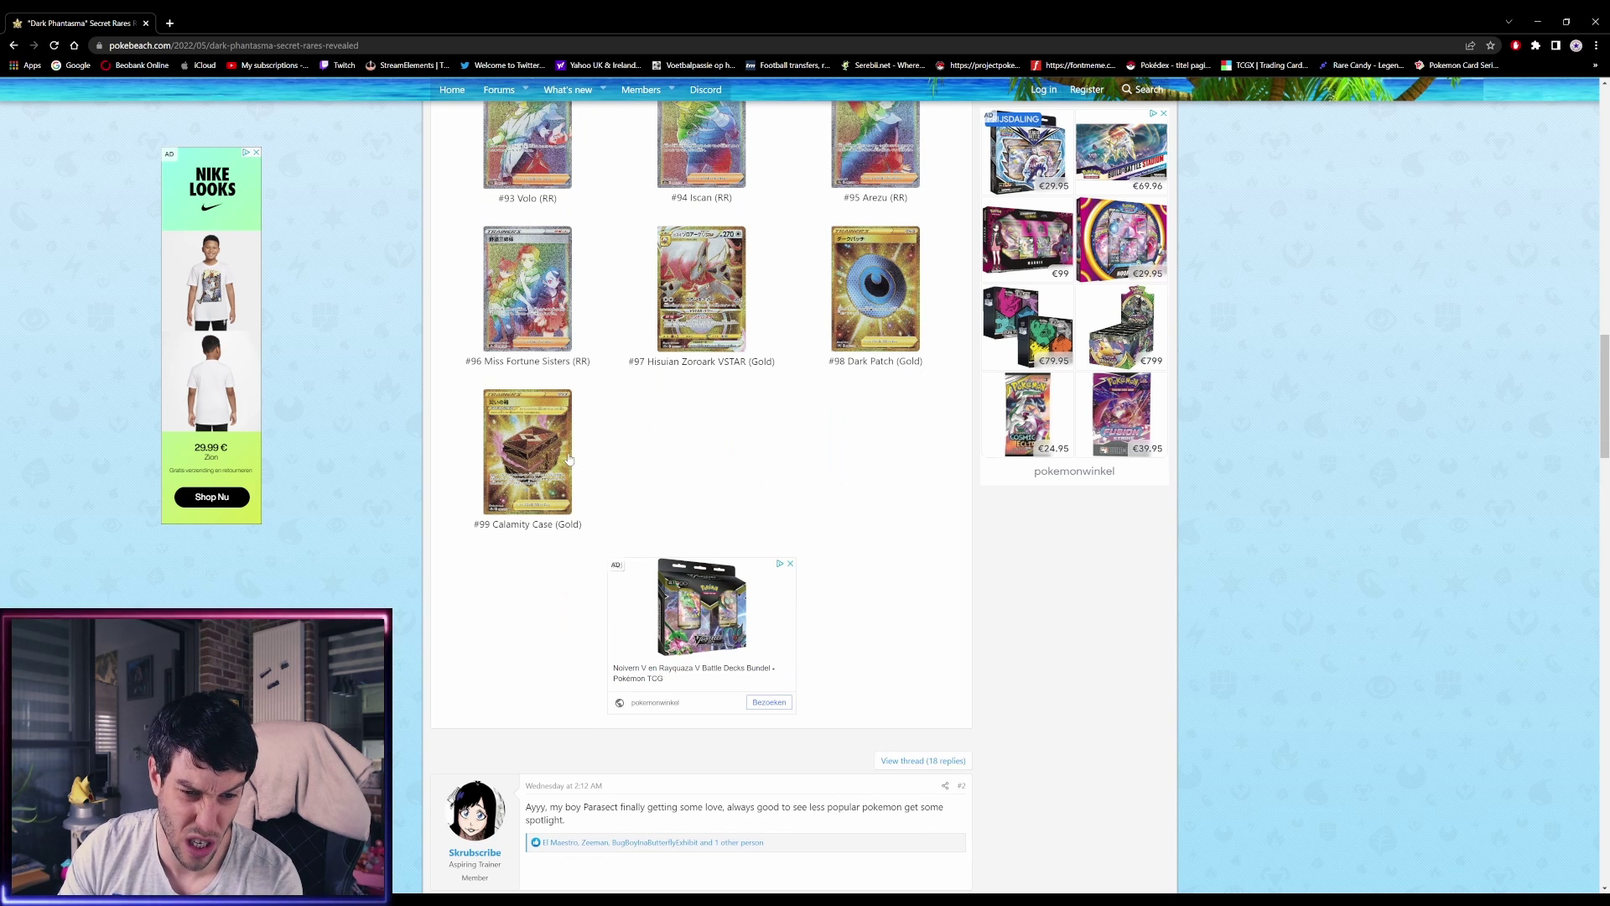
pyautogui.click(545, 447)
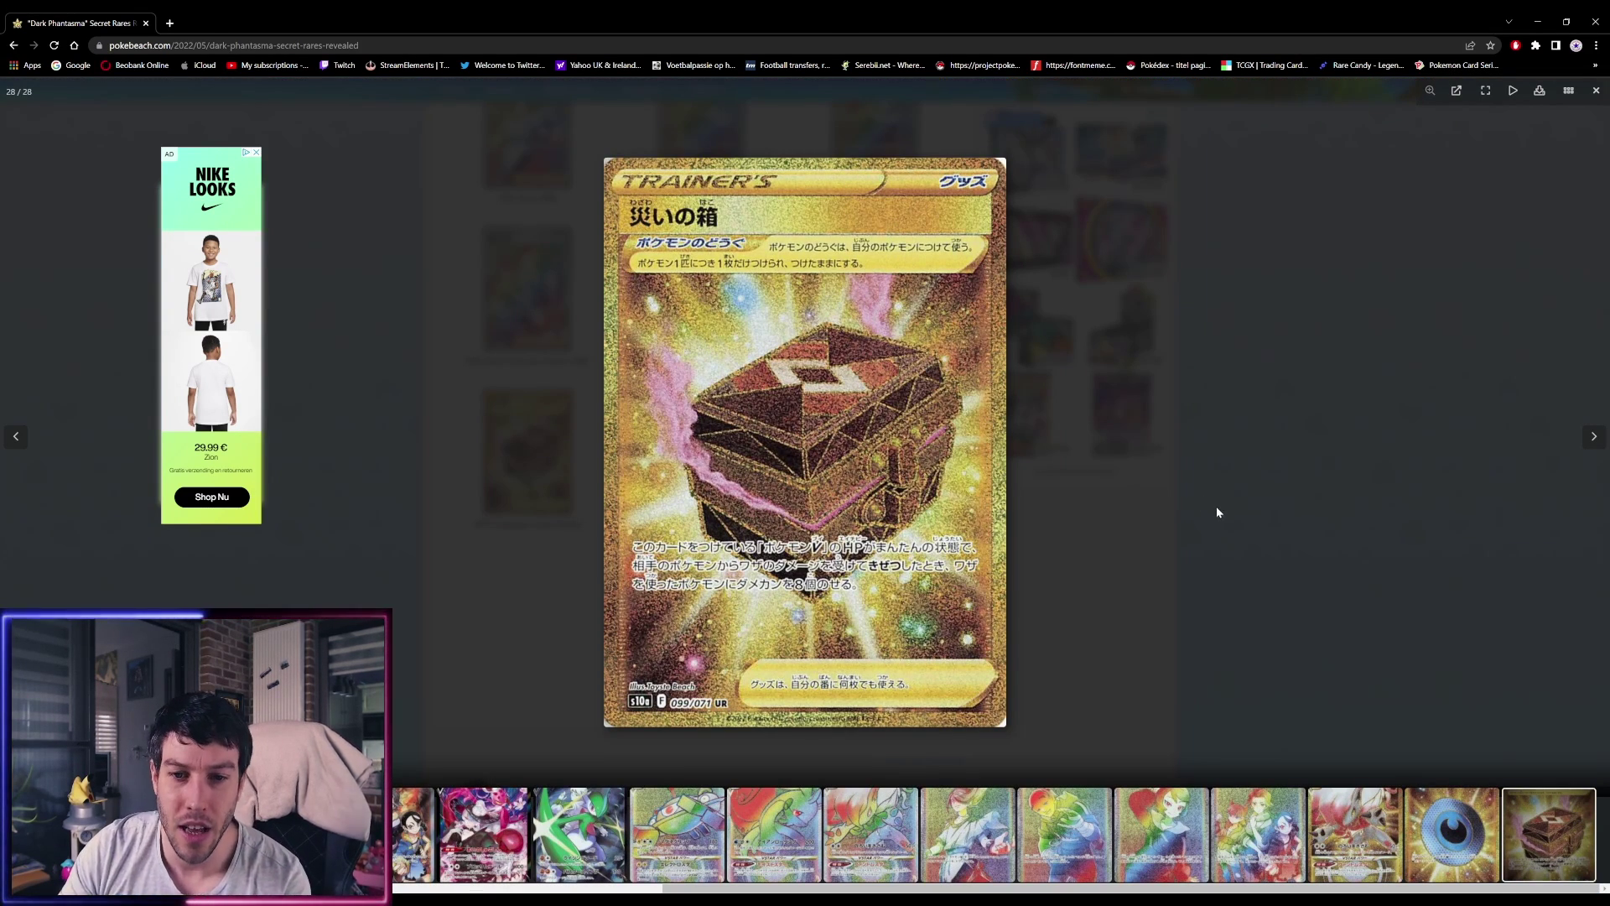
pyautogui.click(1128, 654)
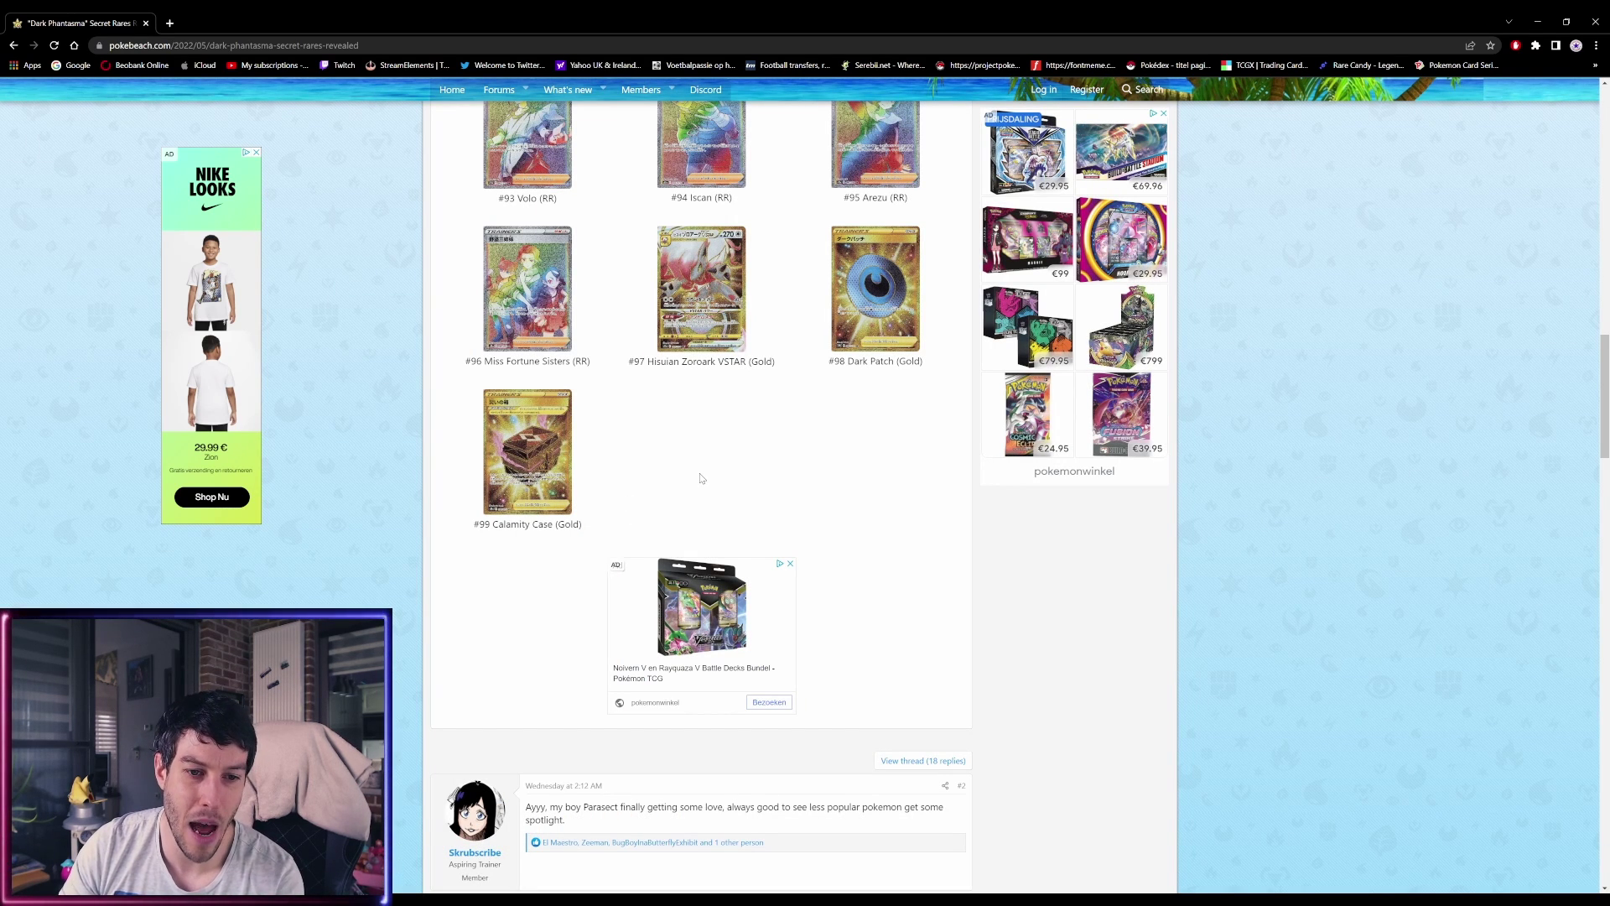
pyautogui.scroll(-4, 806, 522)
pyautogui.scroll(2, 812, 521)
pyautogui.scroll(2, 812, 522)
pyautogui.scroll(2, 811, 522)
pyautogui.scroll(2, 812, 521)
pyautogui.scroll(2, 811, 521)
pyautogui.scroll(2, 812, 521)
pyautogui.scroll(3, 812, 521)
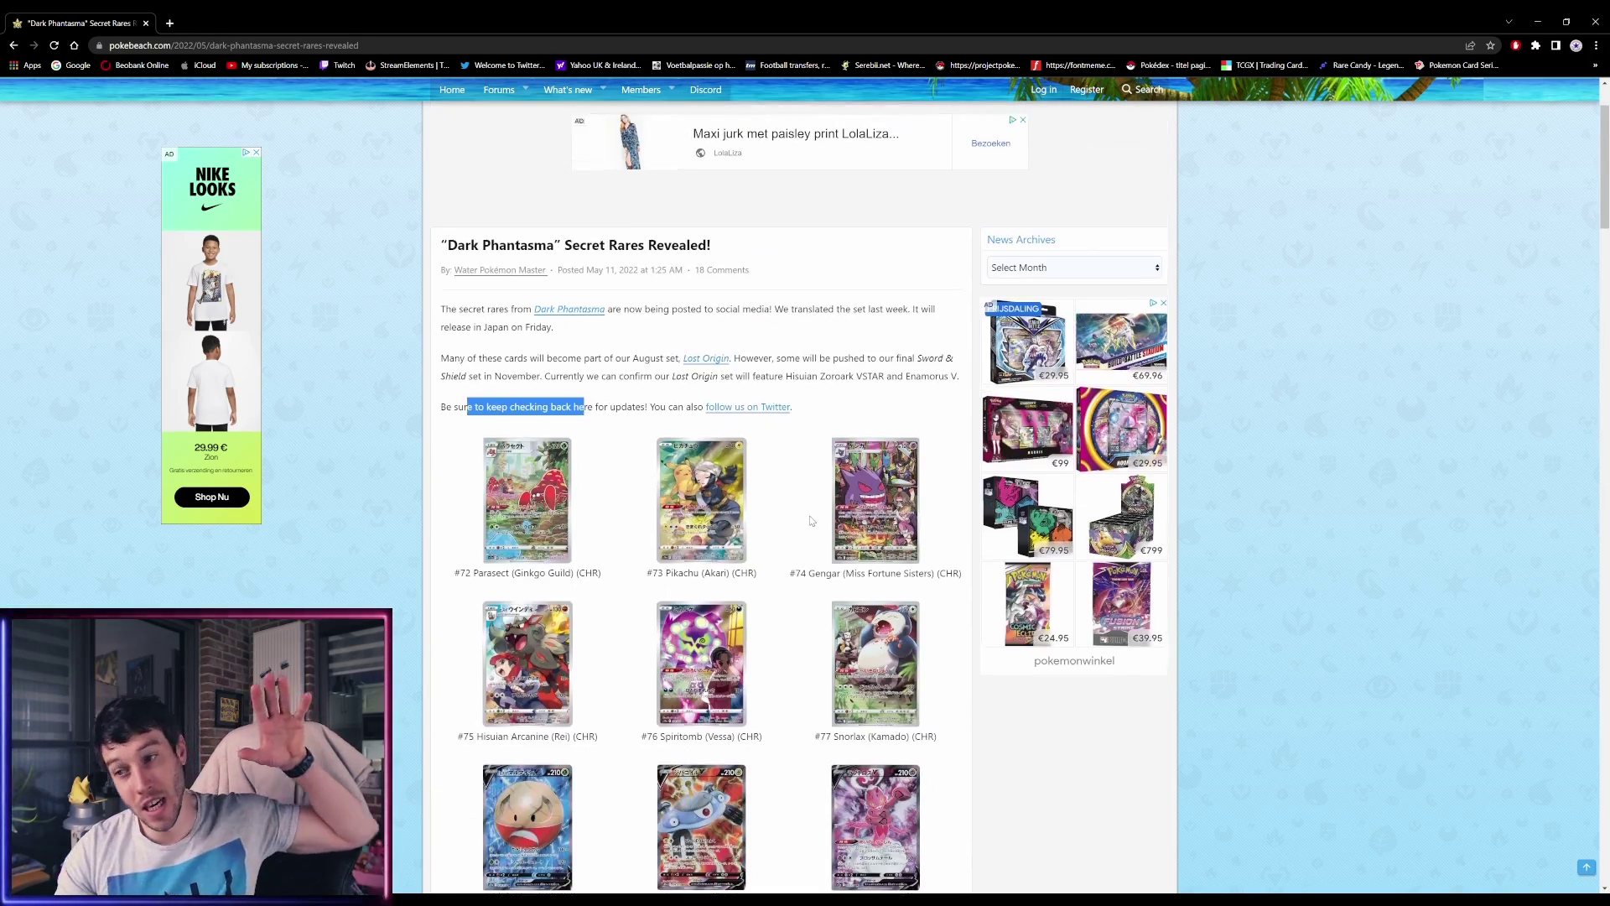
pyautogui.scroll(2, 811, 521)
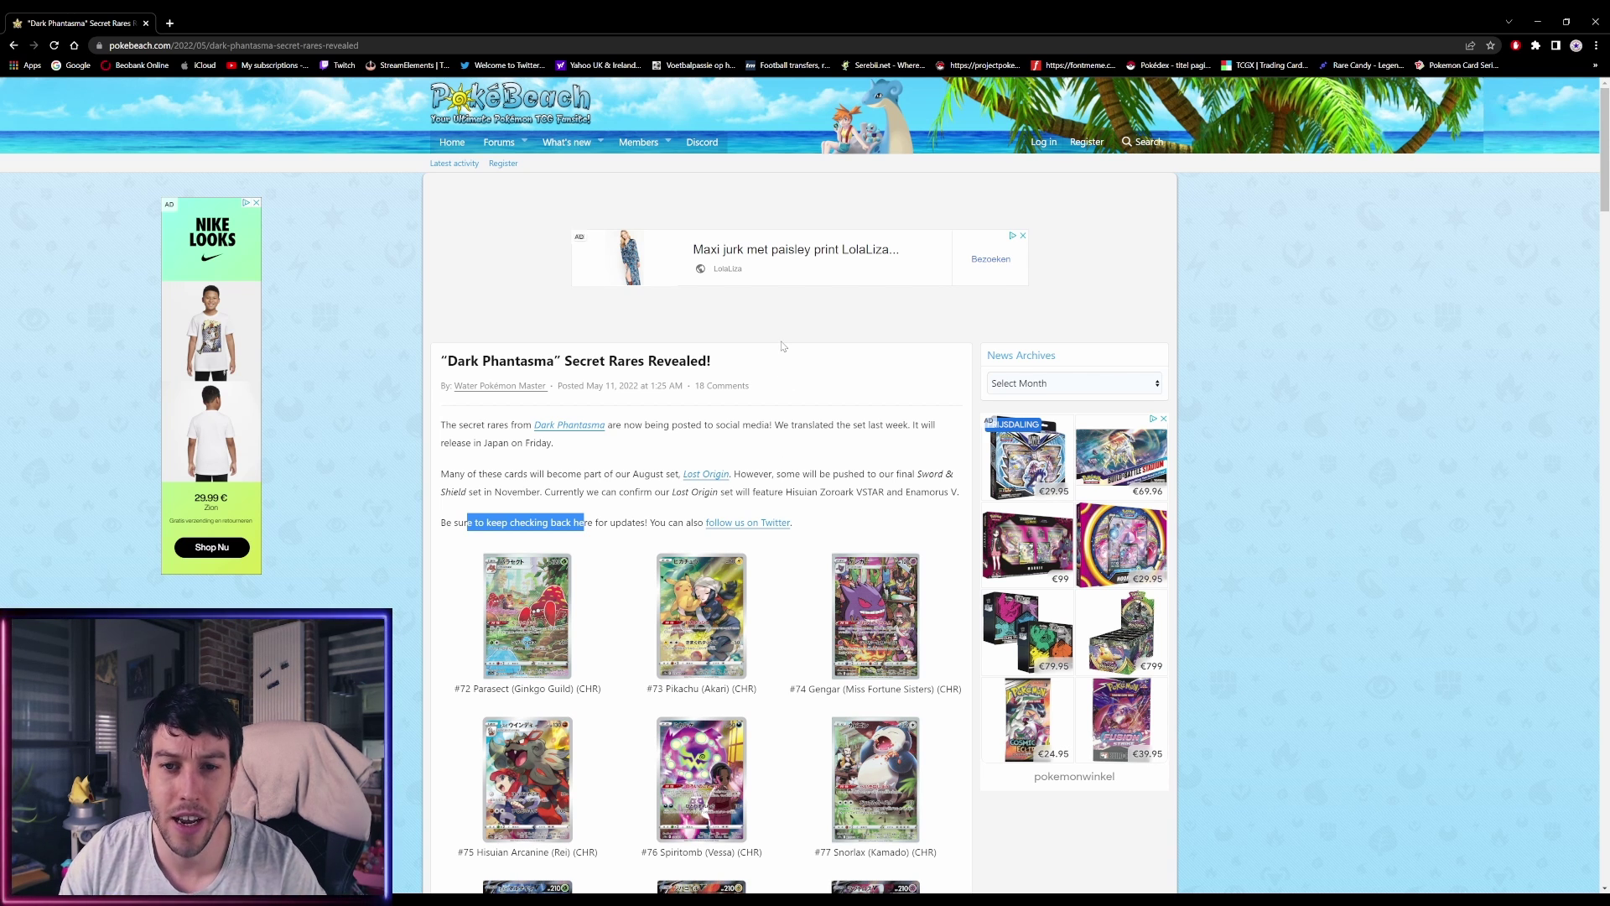
pyautogui.scroll(-1, 782, 342)
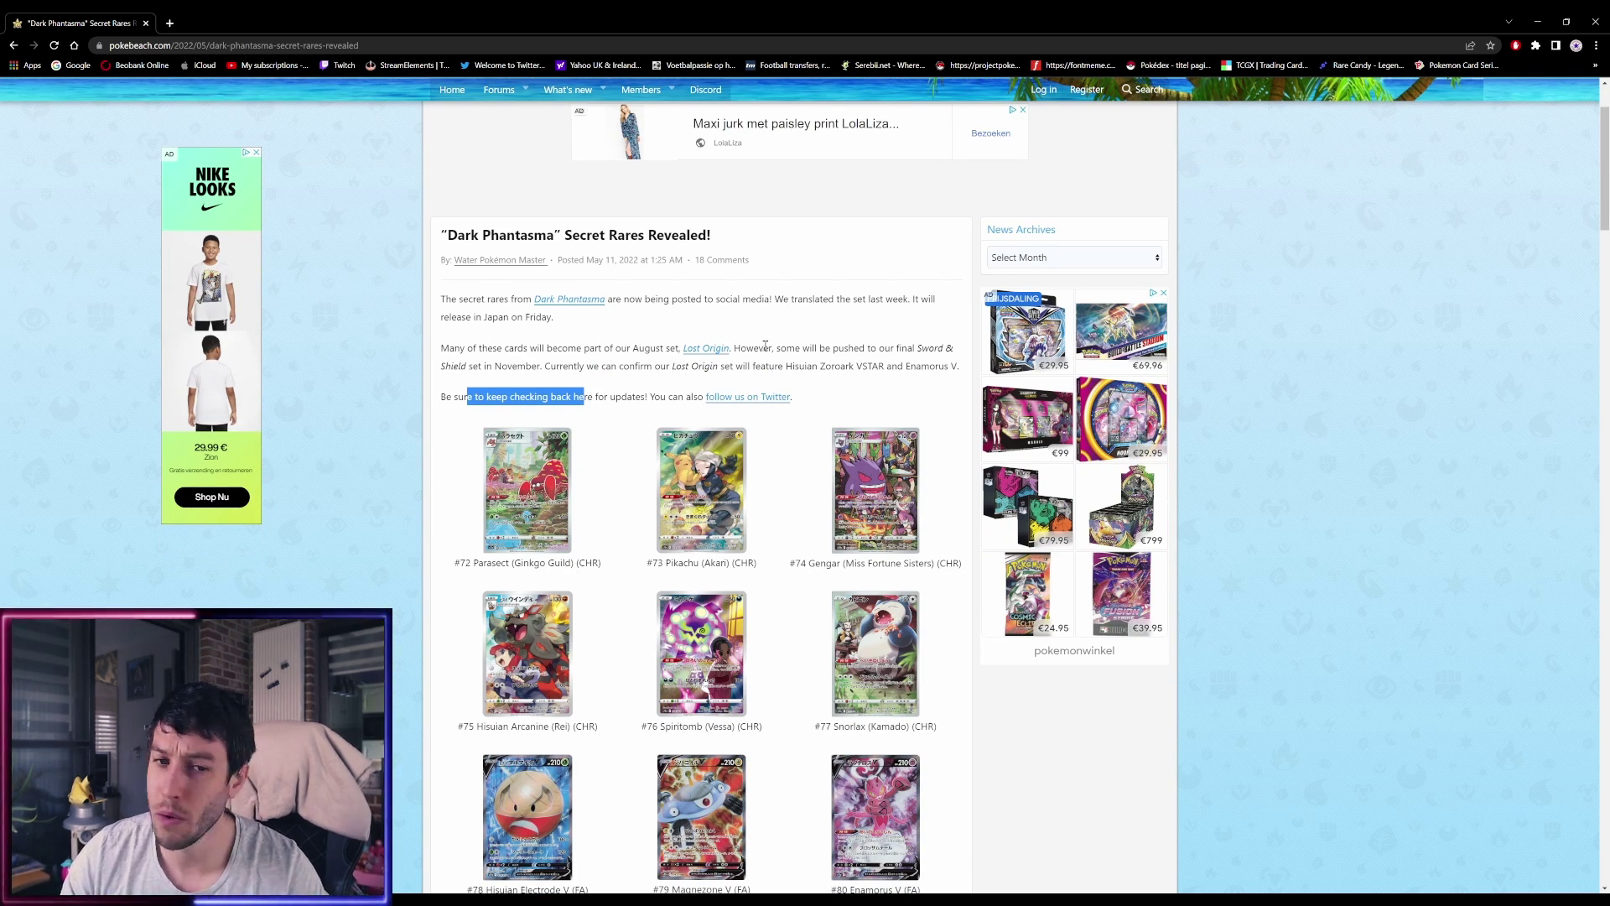
pyautogui.click(859, 389)
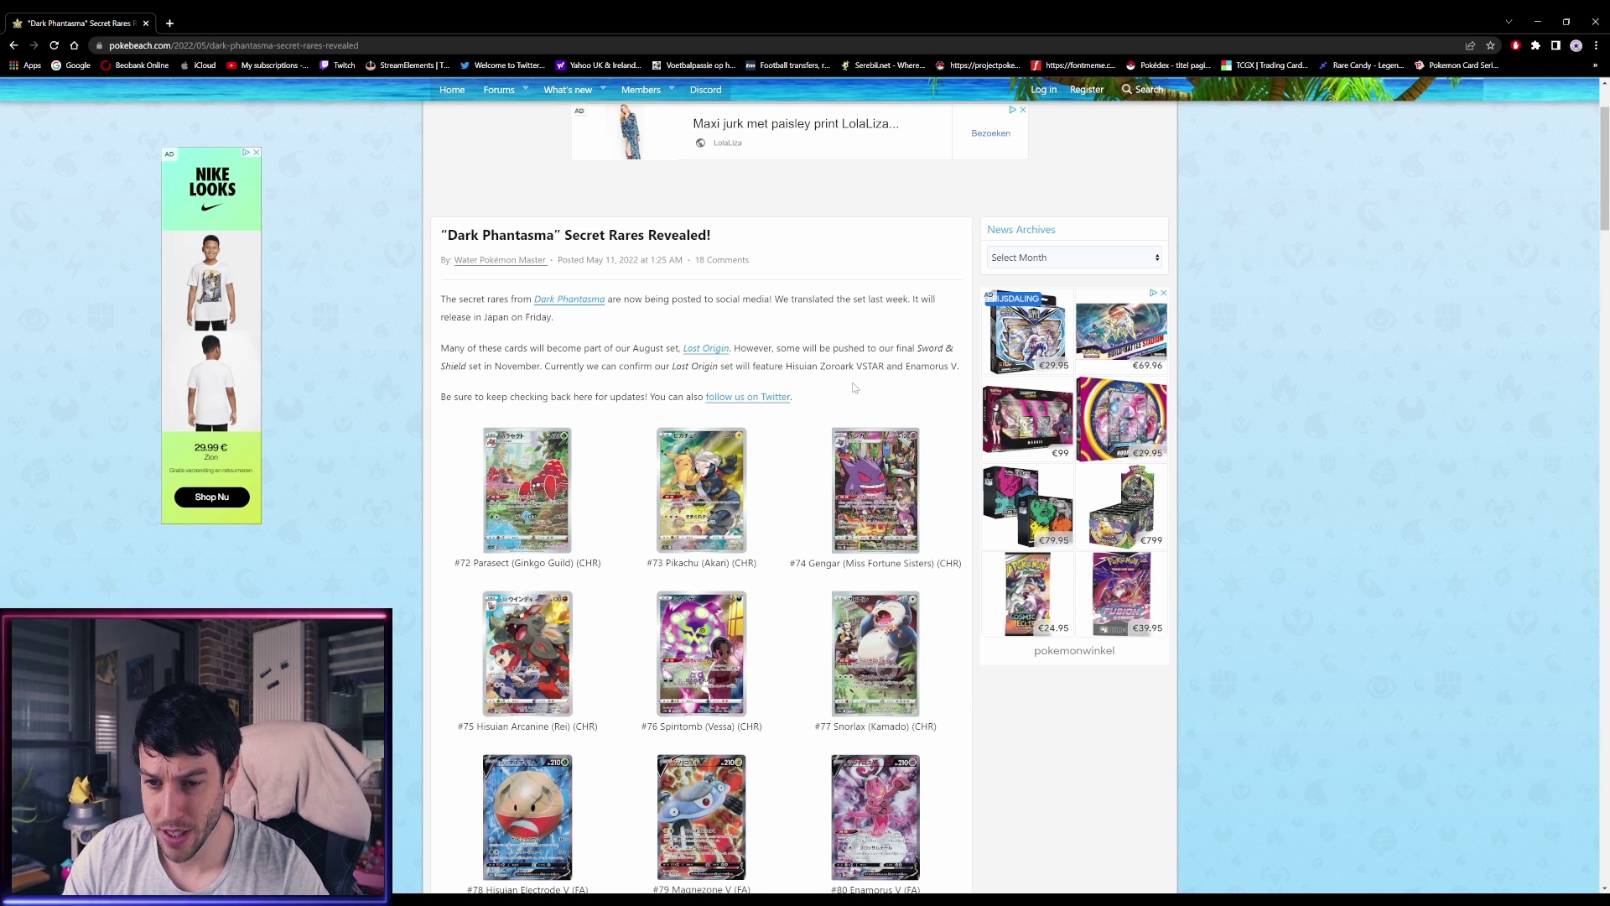
pyautogui.scroll(-2, 853, 389)
pyautogui.scroll(-2, 869, 397)
pyautogui.scroll(-2, 888, 408)
pyautogui.scroll(-1, 889, 408)
pyautogui.scroll(-2, 890, 411)
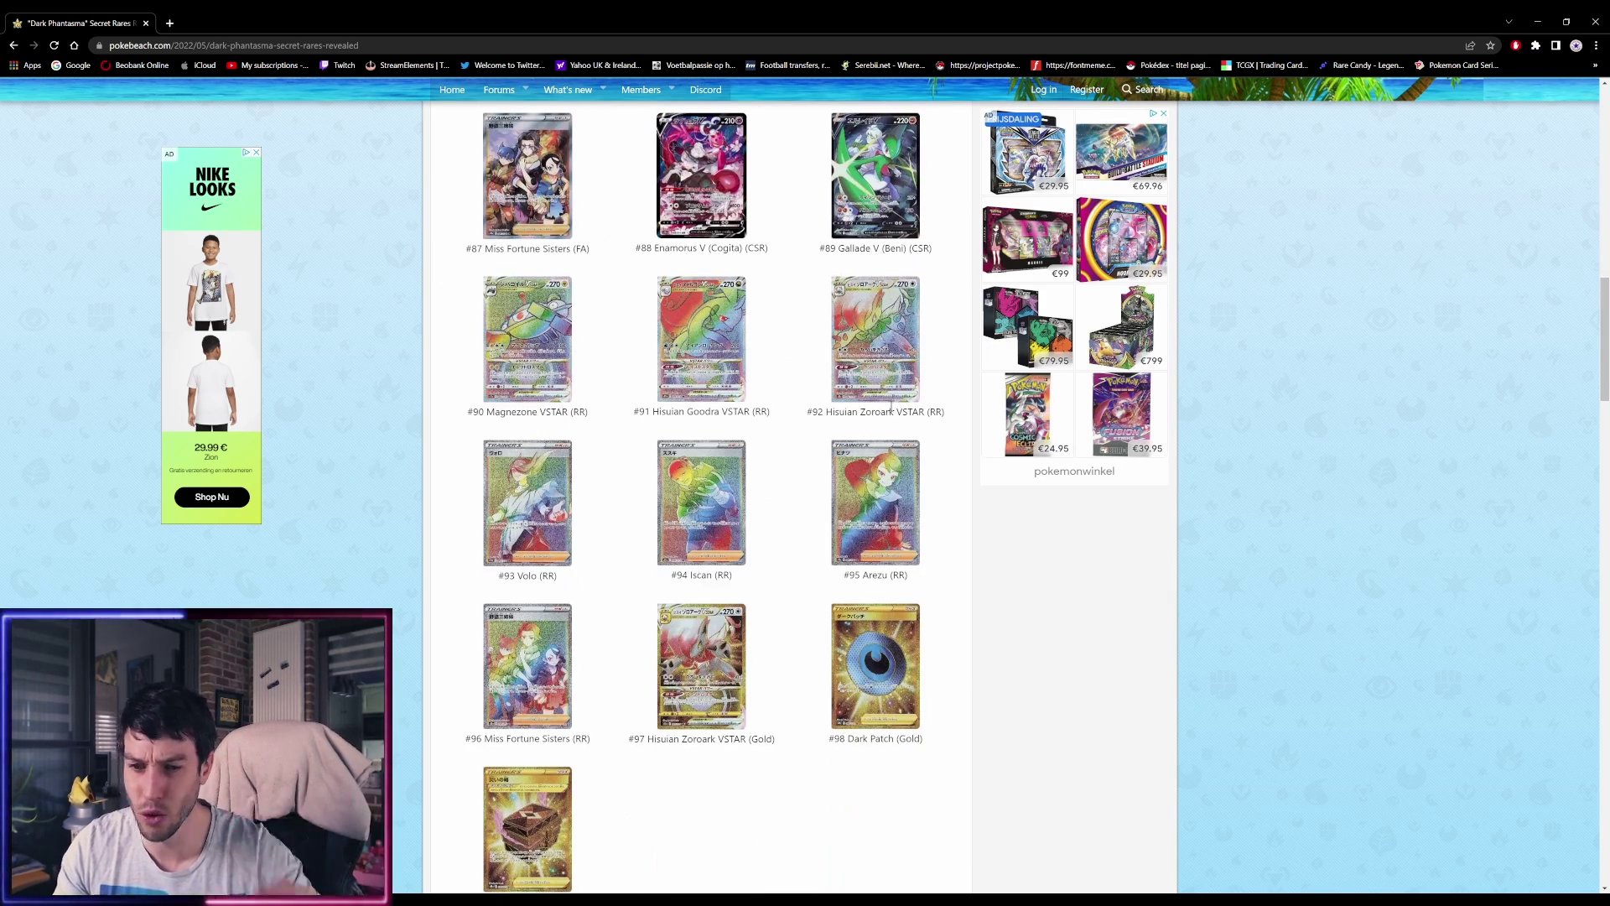
pyautogui.scroll(-1, 891, 412)
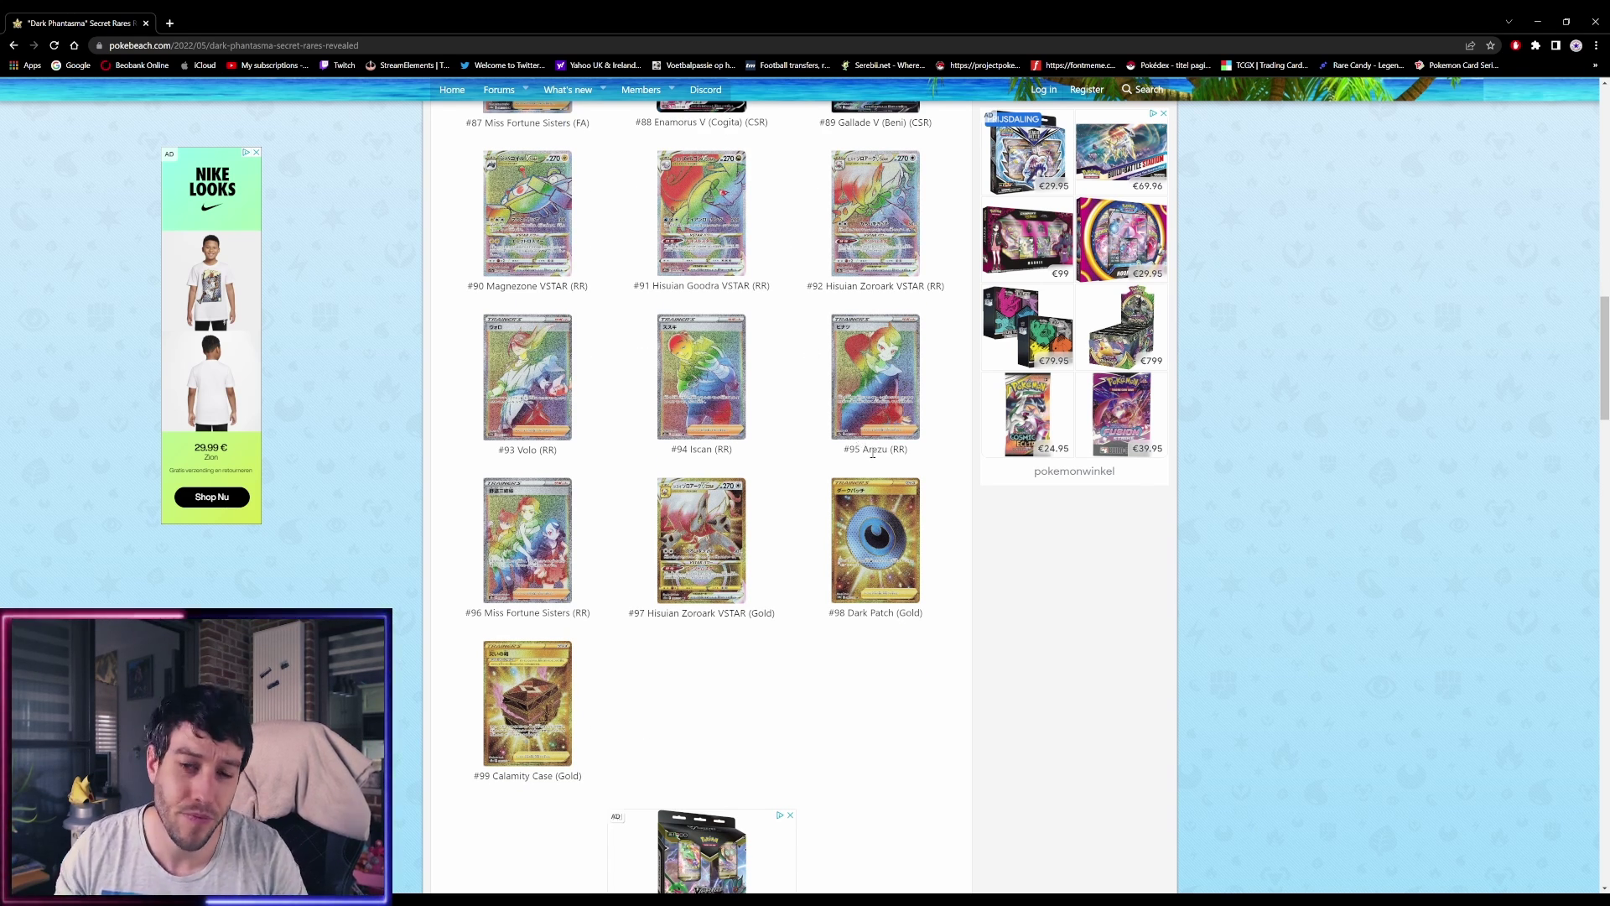
pyautogui.scroll(2, 868, 453)
pyautogui.scroll(3, 868, 455)
pyautogui.scroll(2, 867, 454)
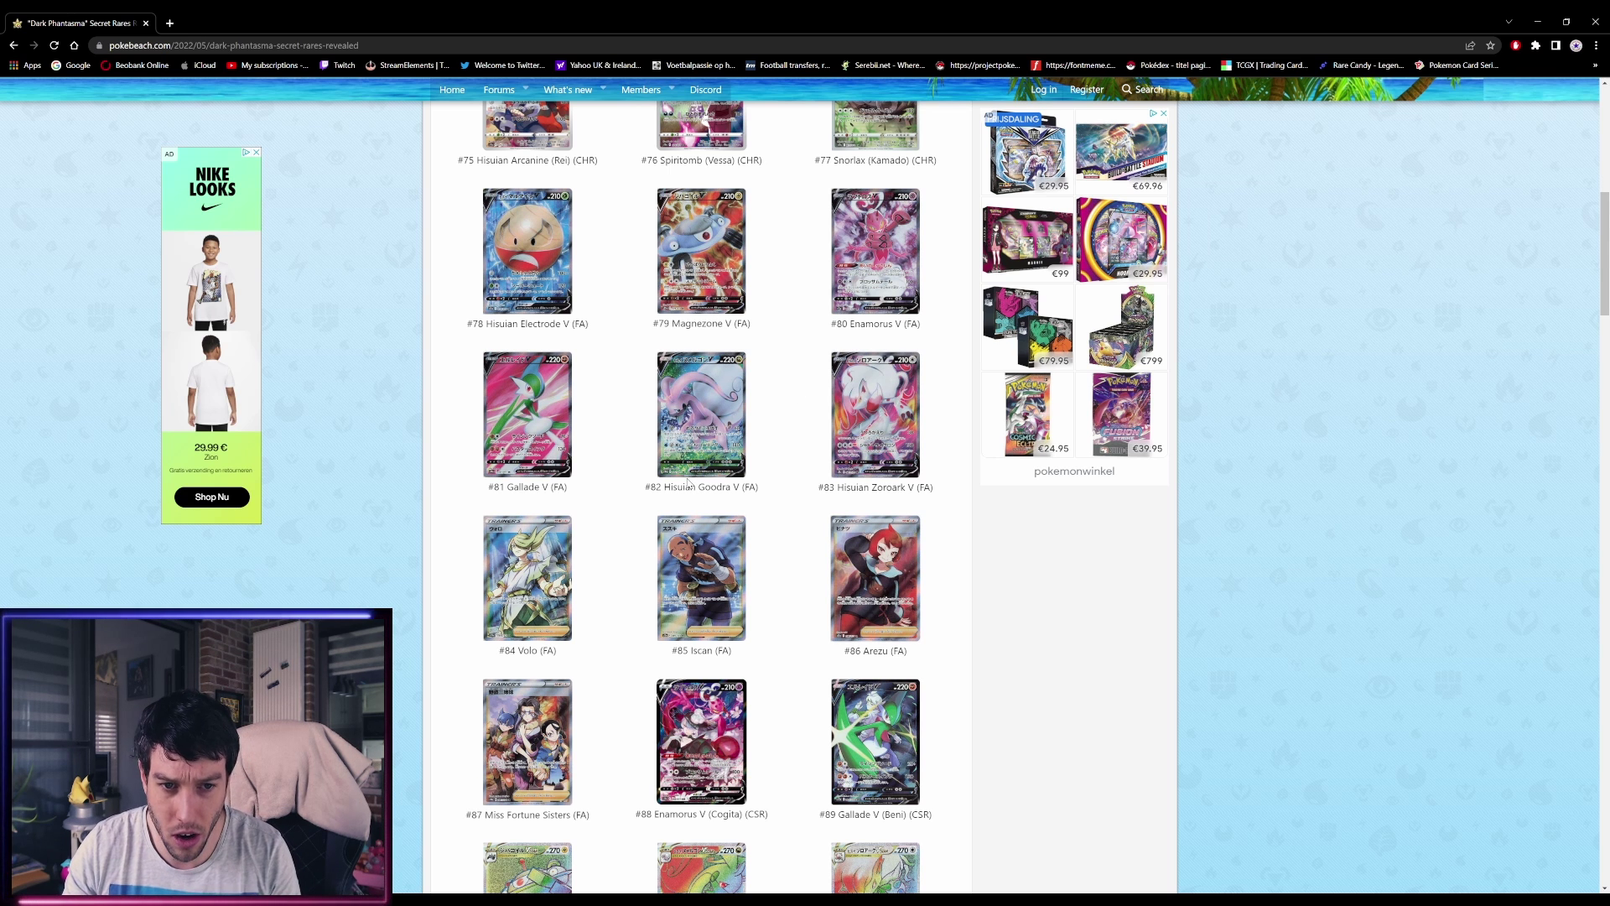
pyautogui.scroll(3, 686, 481)
pyautogui.scroll(-2, 686, 481)
pyautogui.scroll(-2, 686, 481)
pyautogui.scroll(-1, 683, 486)
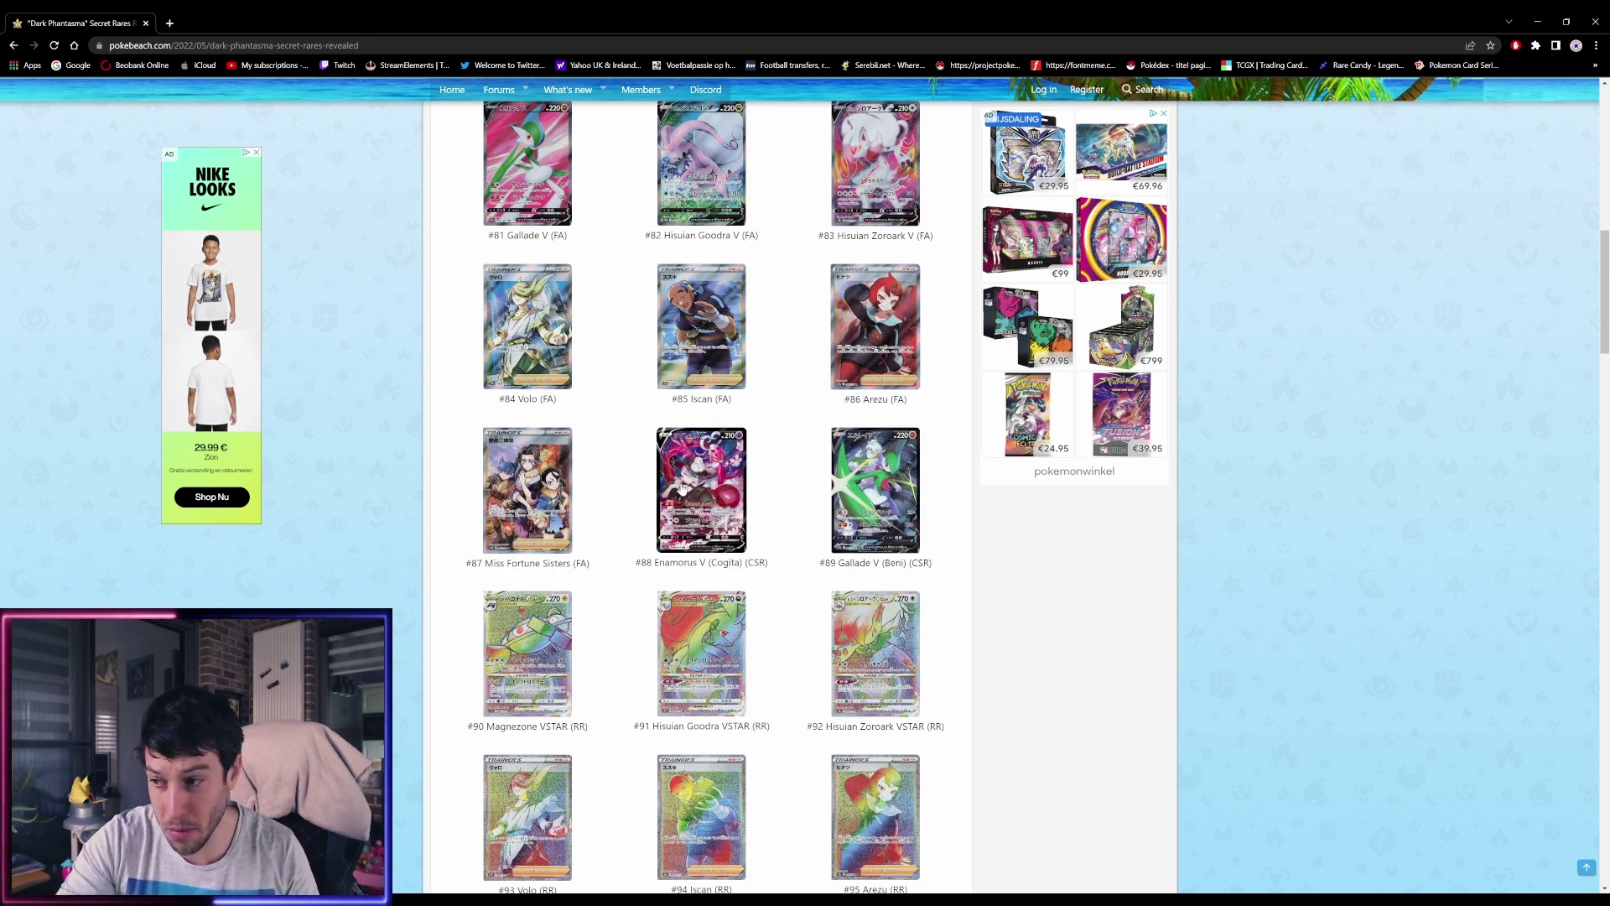